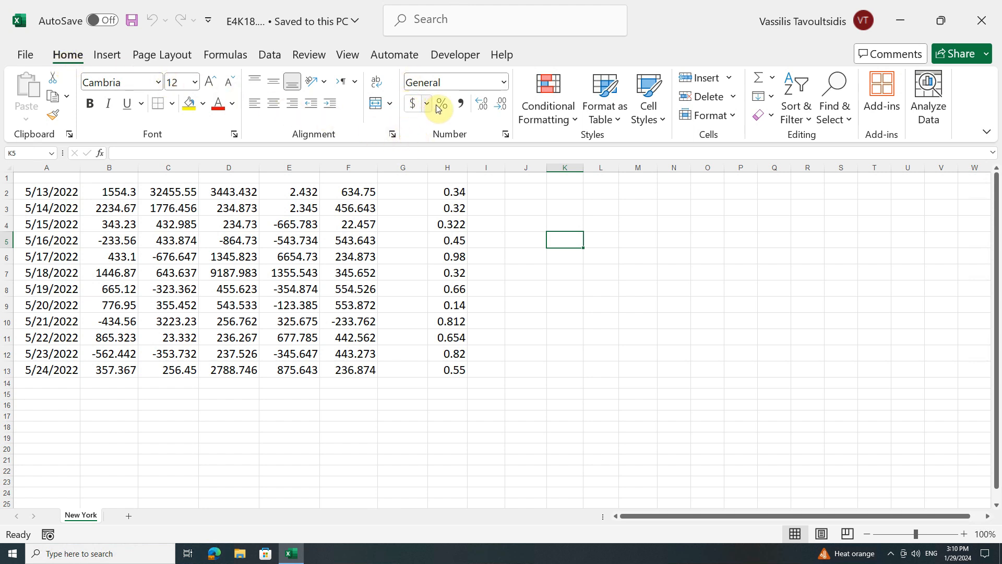
- Look through the Number, Currency, Accounting and Date categories of the cell format settings without applying any of them
left_click(506, 136)
left_click(331, 155)
left_click(329, 162)
left_click(329, 169)
left_click(324, 176)
key("Escape")
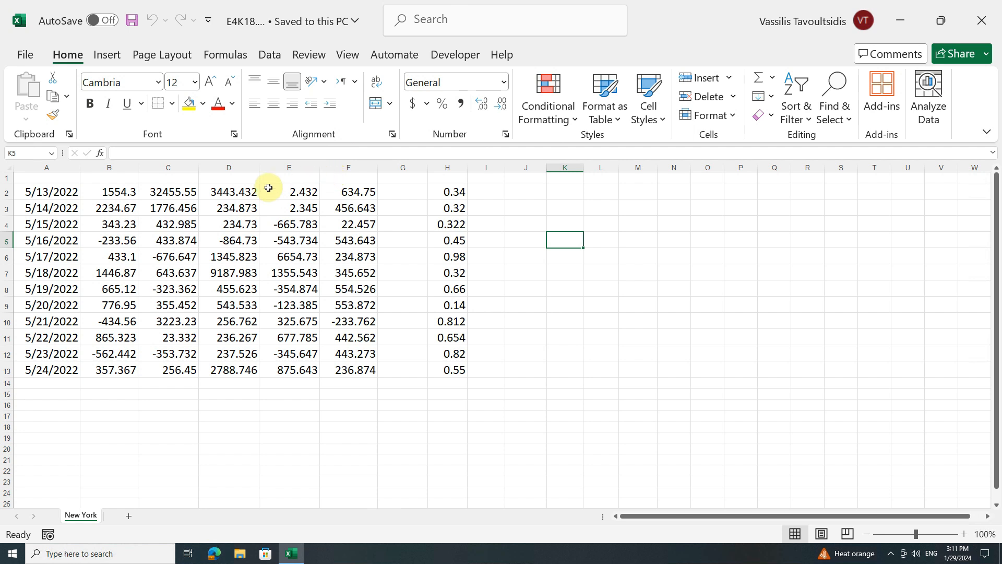
- Format cells B2:F13 as Number with 0 decimal places, a thousands separator and negatives in red parentheses
left_click_drag(91, 192, 347, 369)
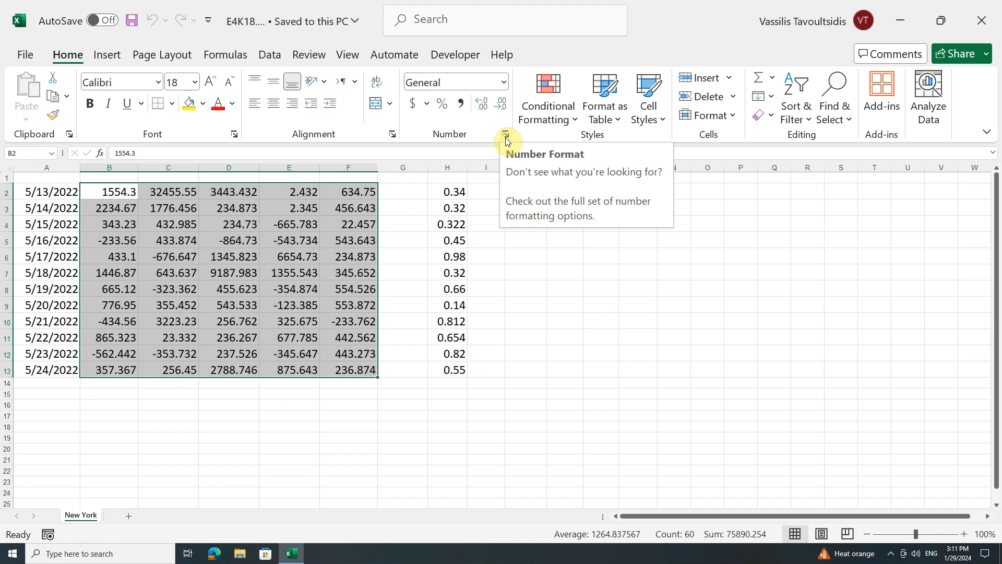
left_click(505, 135)
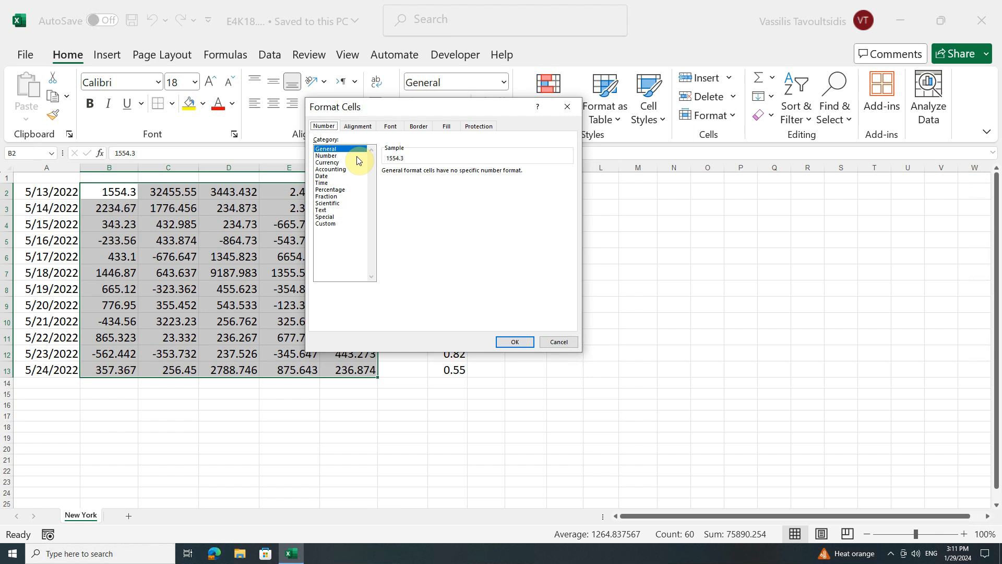
left_click(357, 156)
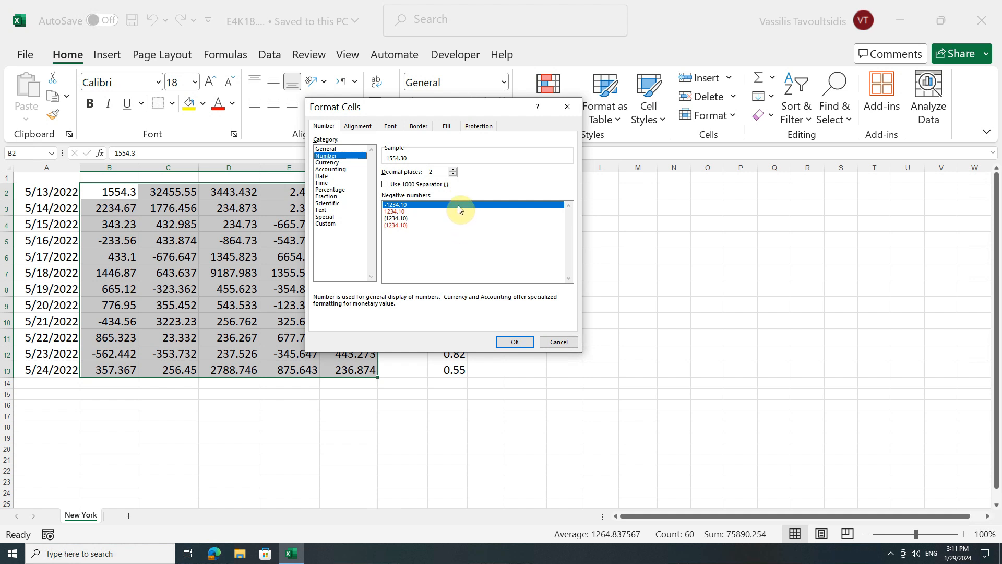
left_click(453, 174)
left_click(453, 175)
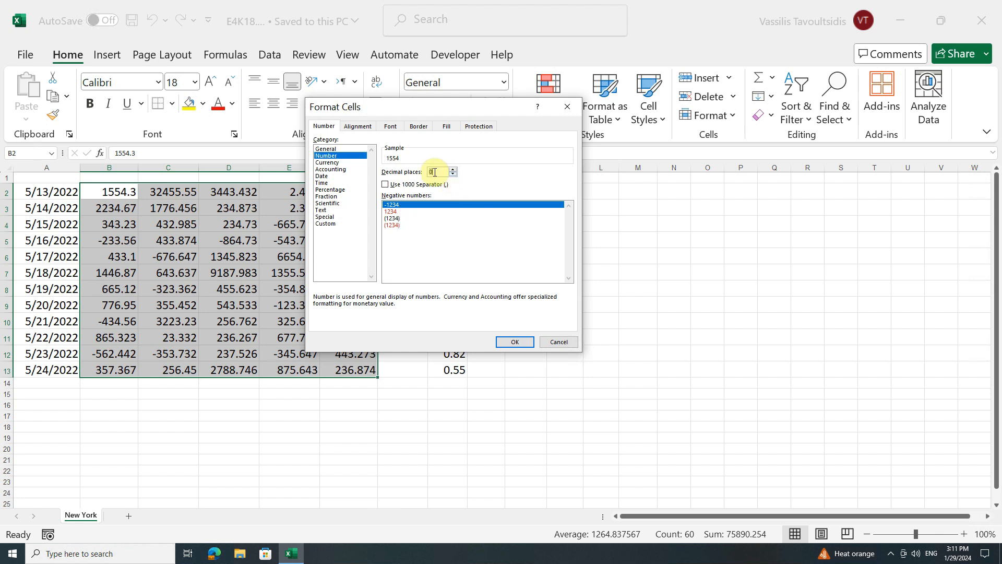
left_click(384, 185)
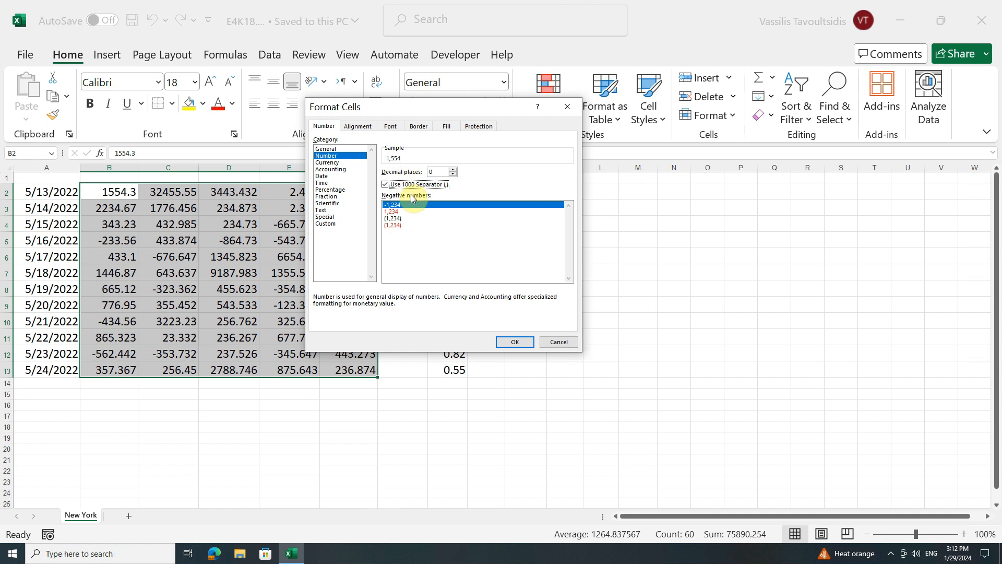
left_click(407, 226)
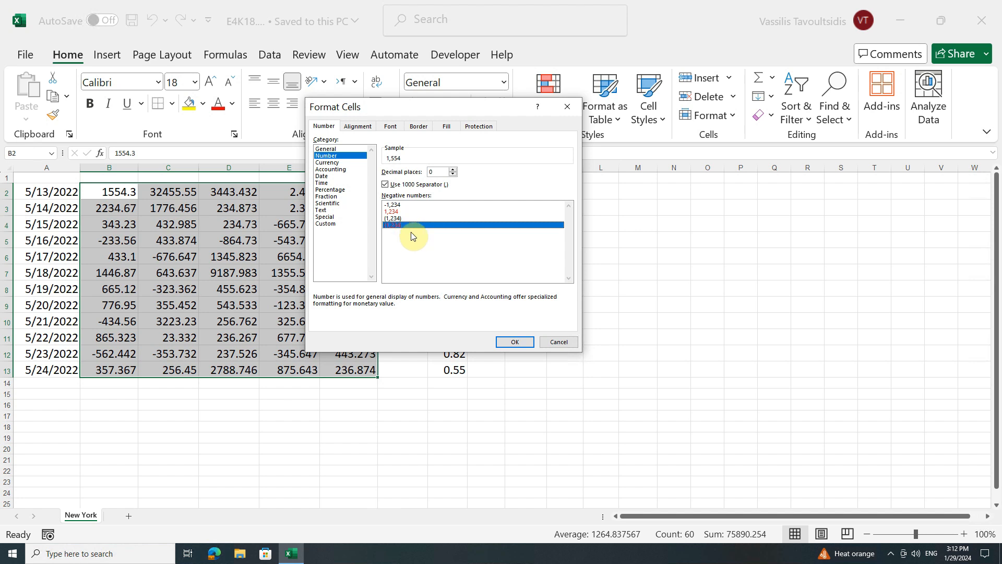
left_click(528, 344)
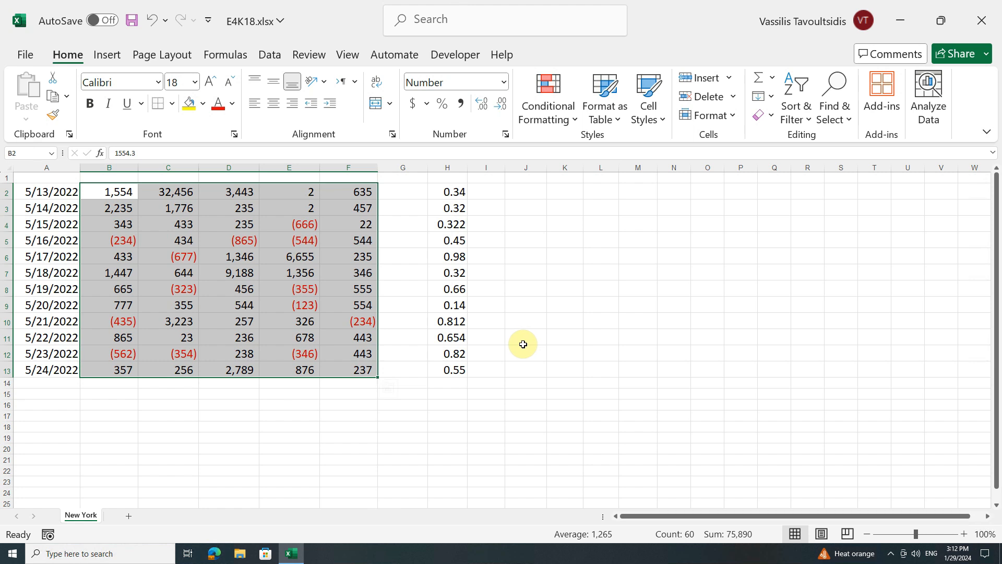
- Compare the stored values of cells F10, E2, C2 and B3 with how they are displayed
left_click(336, 325)
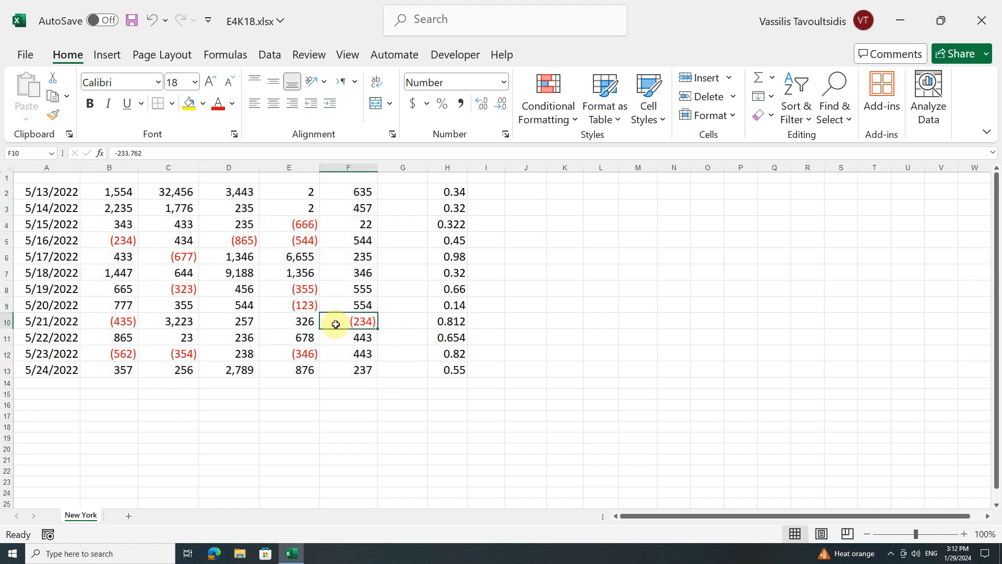
left_click(298, 193)
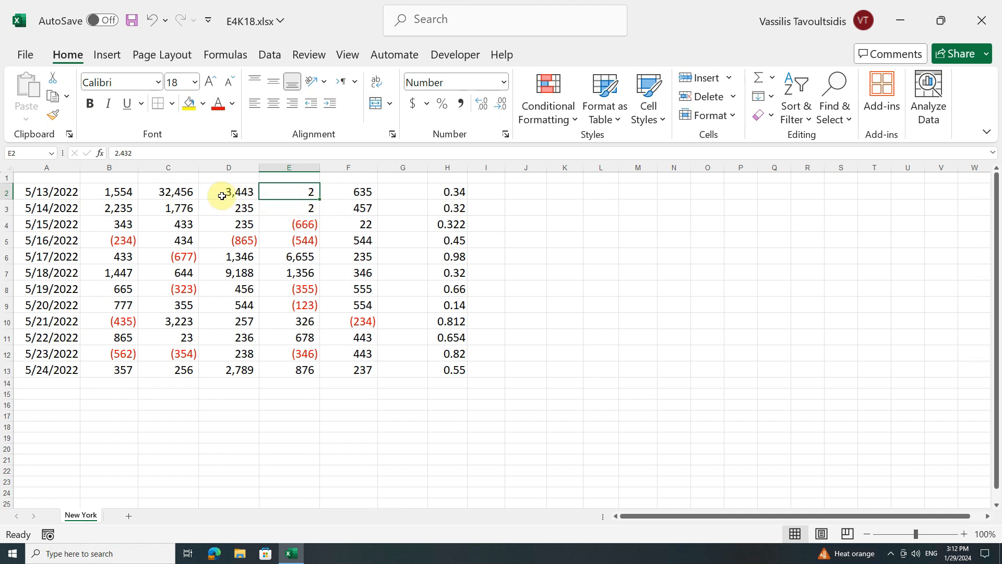
left_click(145, 195)
left_click(97, 211)
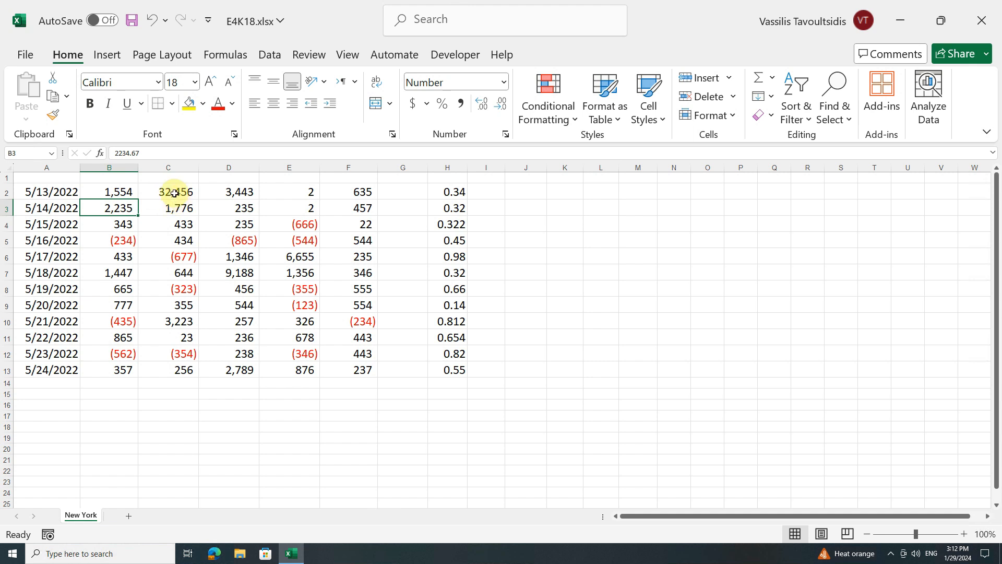
left_click(147, 192)
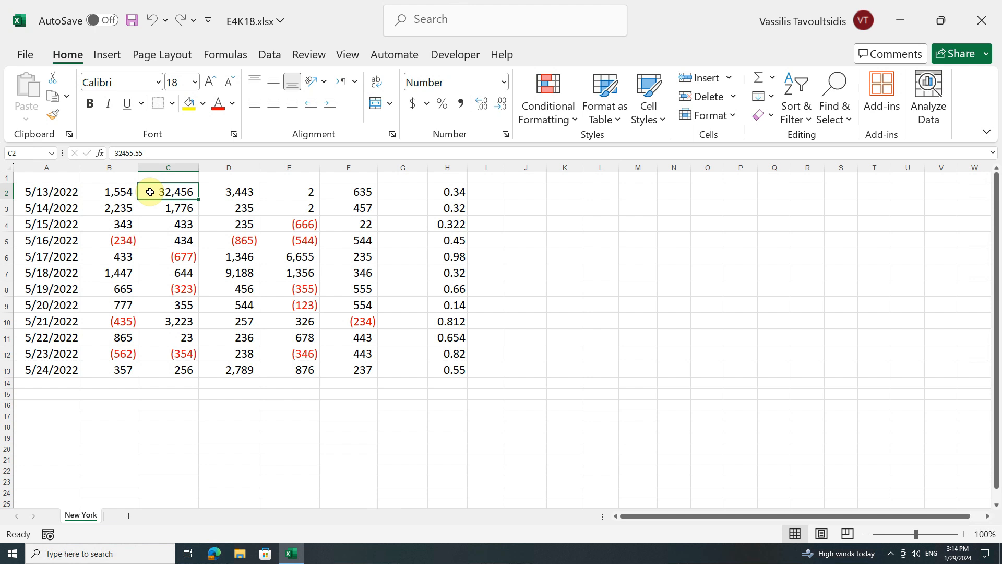
- Change the Number format of B2:F13 to 3 decimal places, no thousands separator and red negatives without a minus sign
left_click_drag(94, 192, 358, 365)
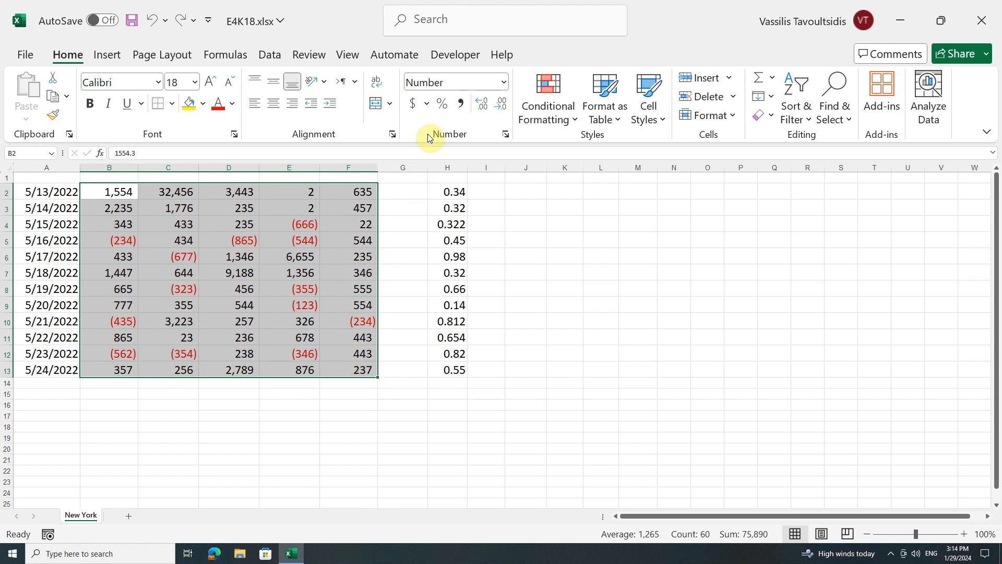
left_click(506, 134)
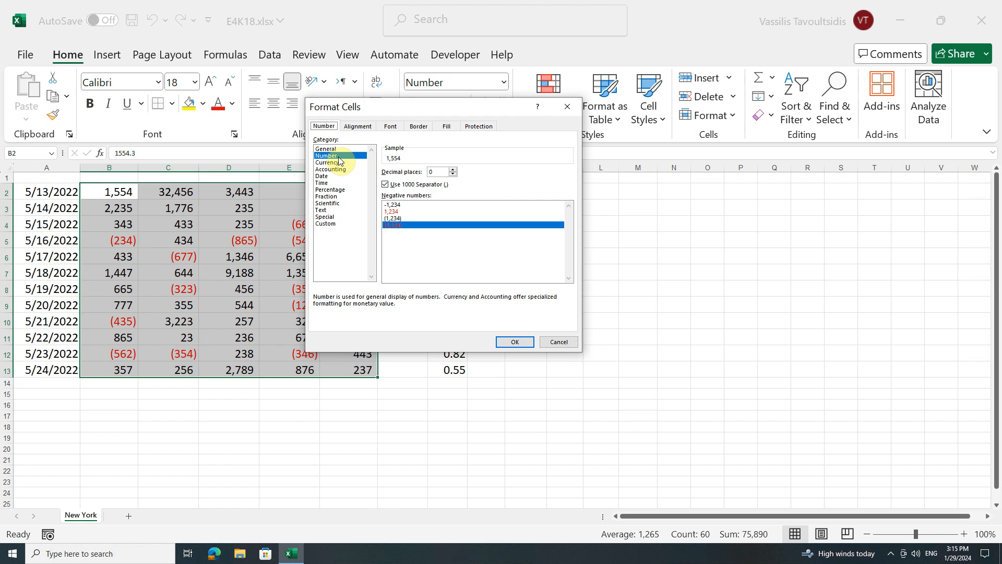
left_click(452, 169)
left_click(452, 170)
left_click(453, 169)
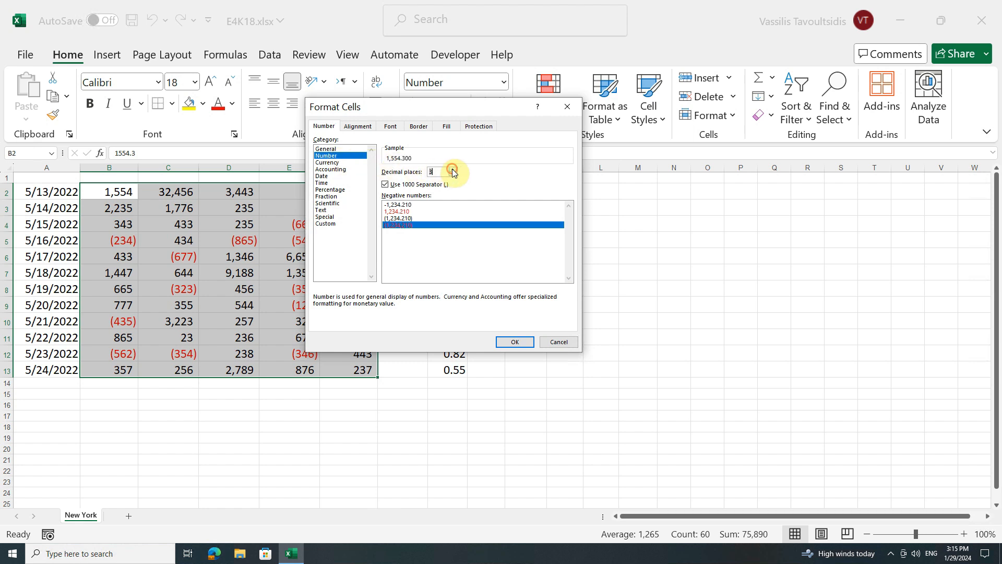
left_click(385, 185)
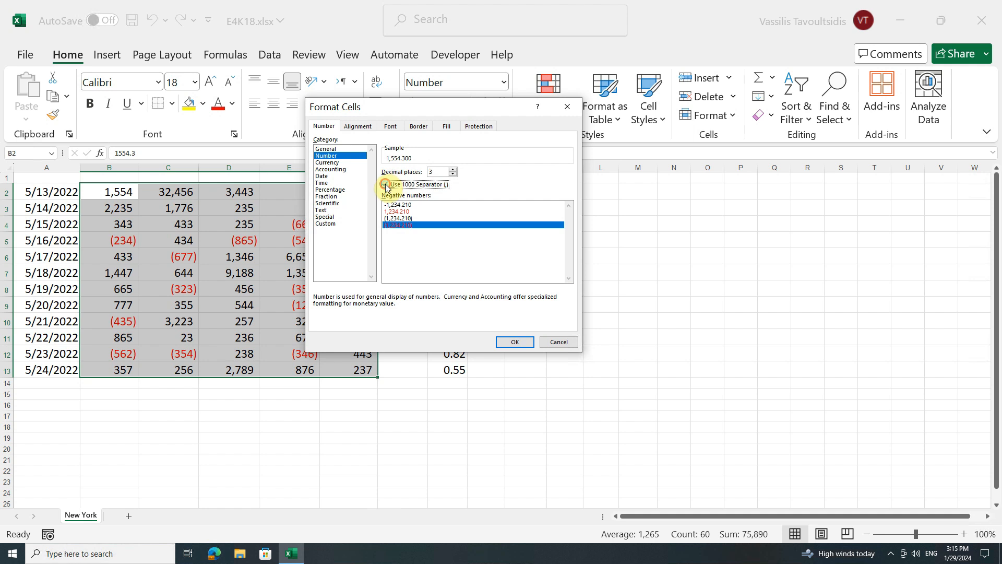
left_click(417, 211)
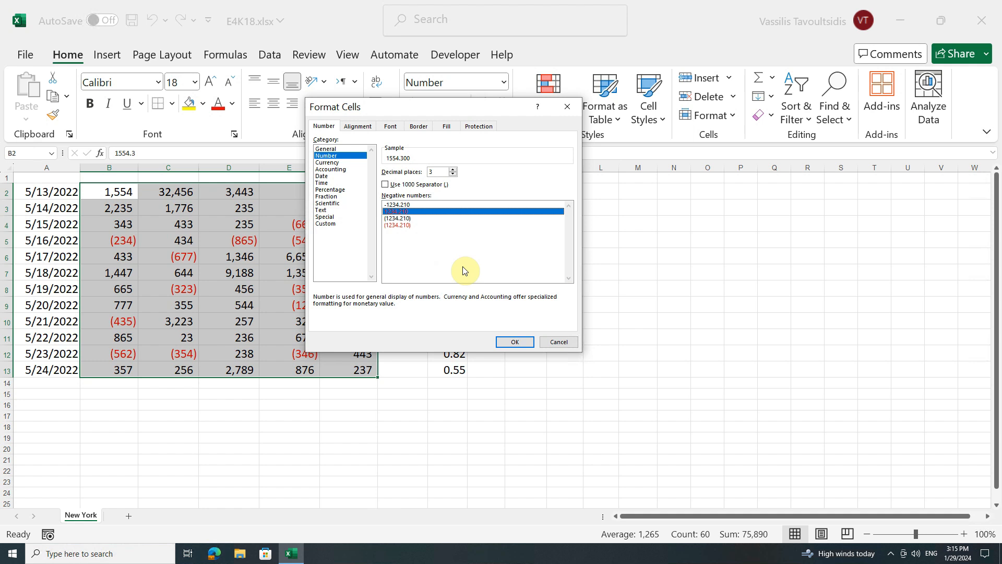
left_click(514, 341)
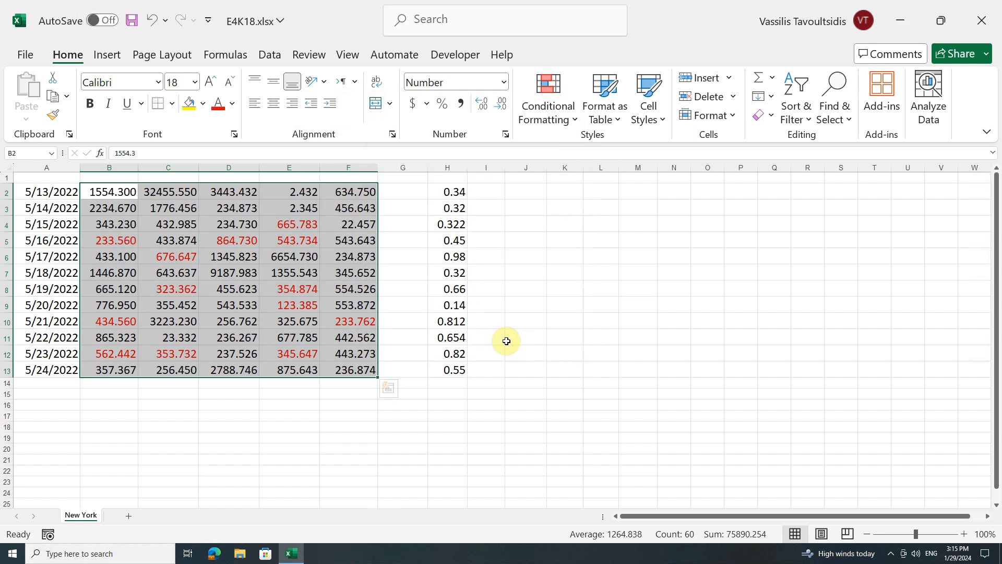
- Check the stored value of F10, and undo and redo the last number format change on B2:F13
left_click(367, 321)
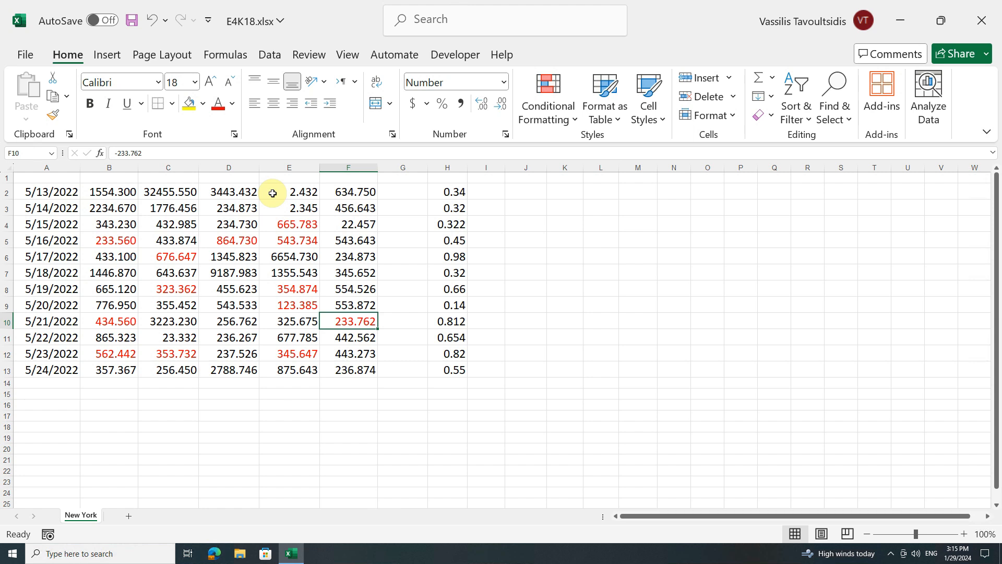
left_click(149, 18)
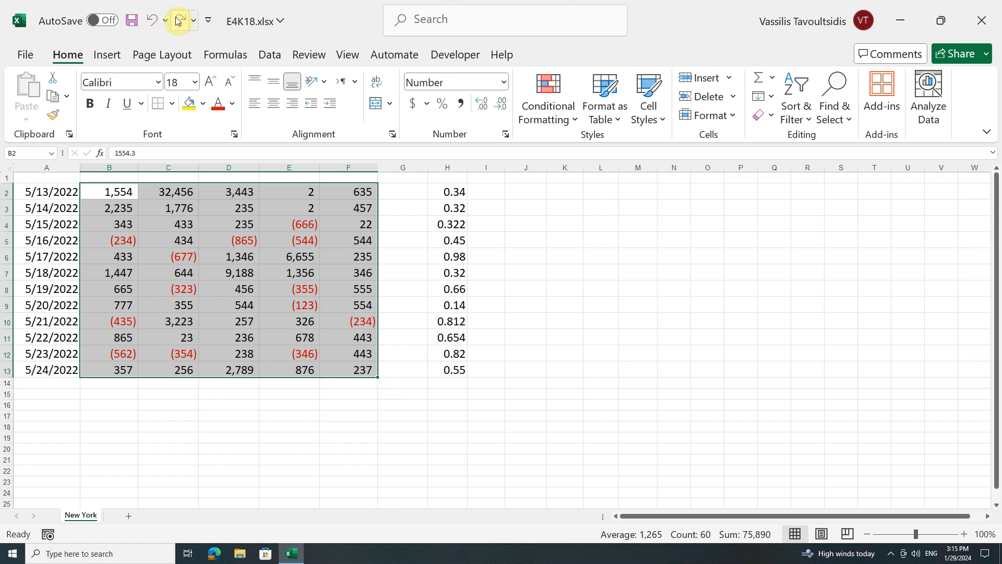
left_click(177, 20)
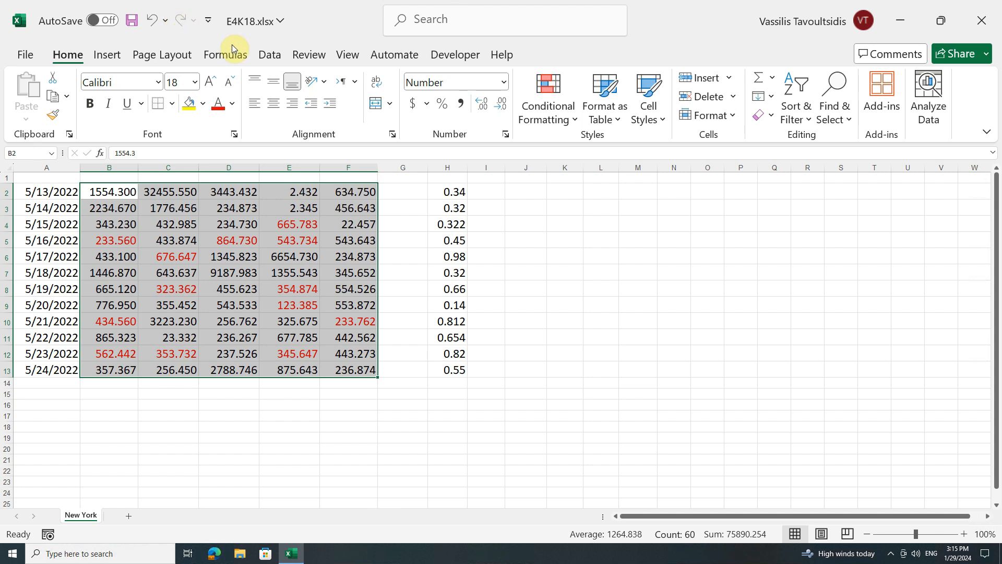
- Format B2:F13 as Currency with 4 decimal places and the € Euro (123 €) symbol
left_click(506, 135)
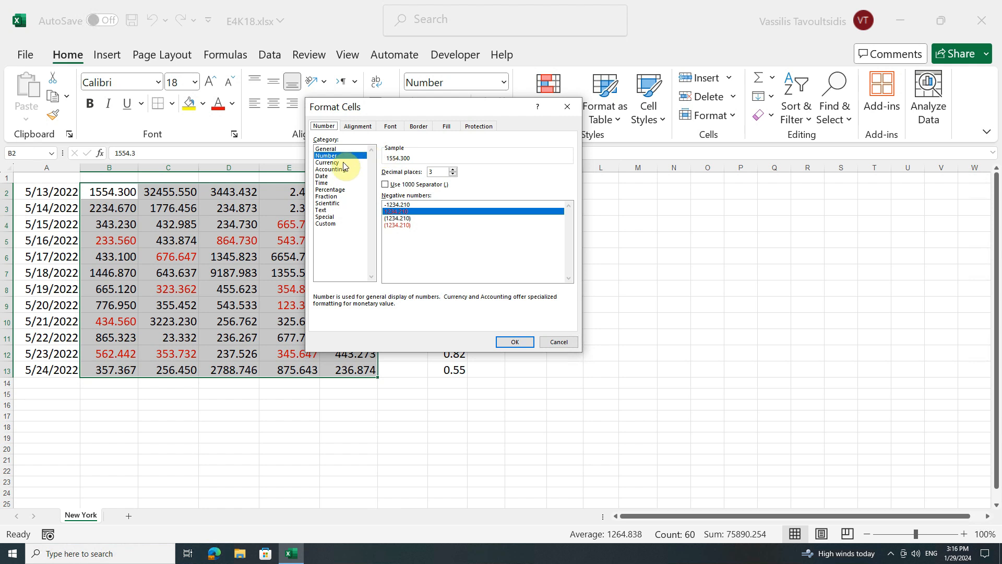
left_click(328, 163)
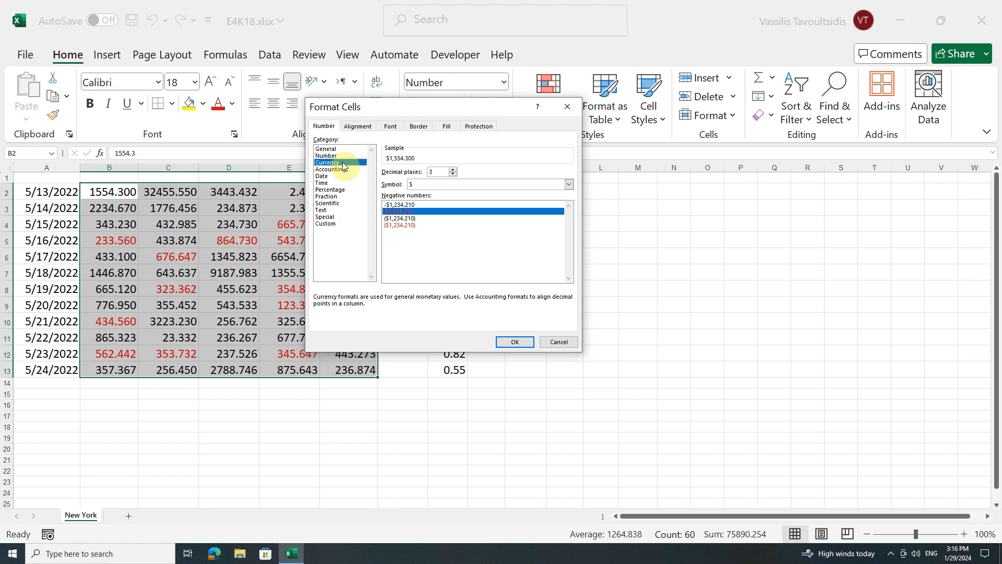
left_click(453, 170)
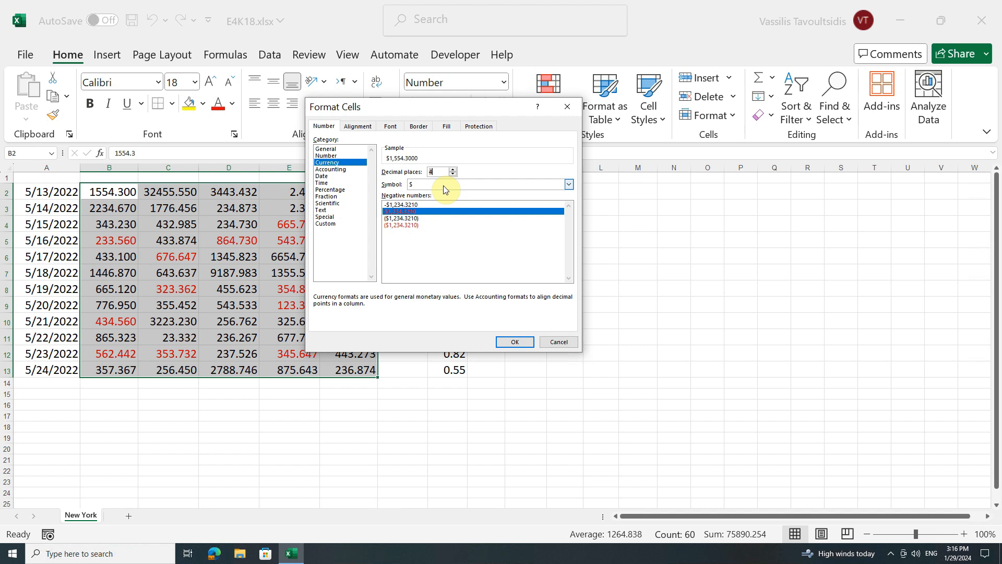
left_click(568, 186)
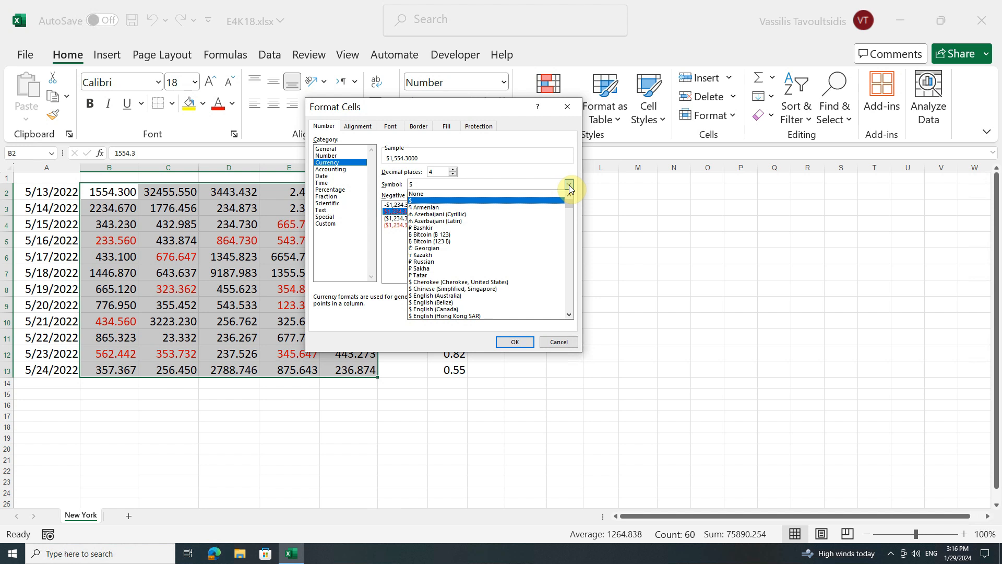
scroll(499, 219, "down", 1)
scroll(499, 219, "down", 4)
scroll(501, 219, "down", 5)
scroll(504, 219, "down", 5)
scroll(503, 219, "down", 4)
scroll(503, 219, "down", 3)
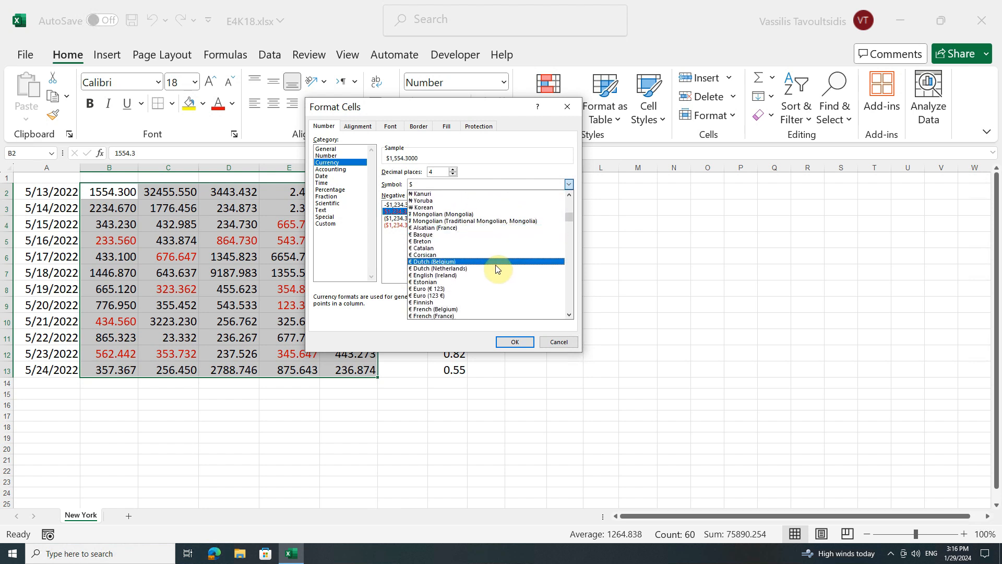
left_click(487, 295)
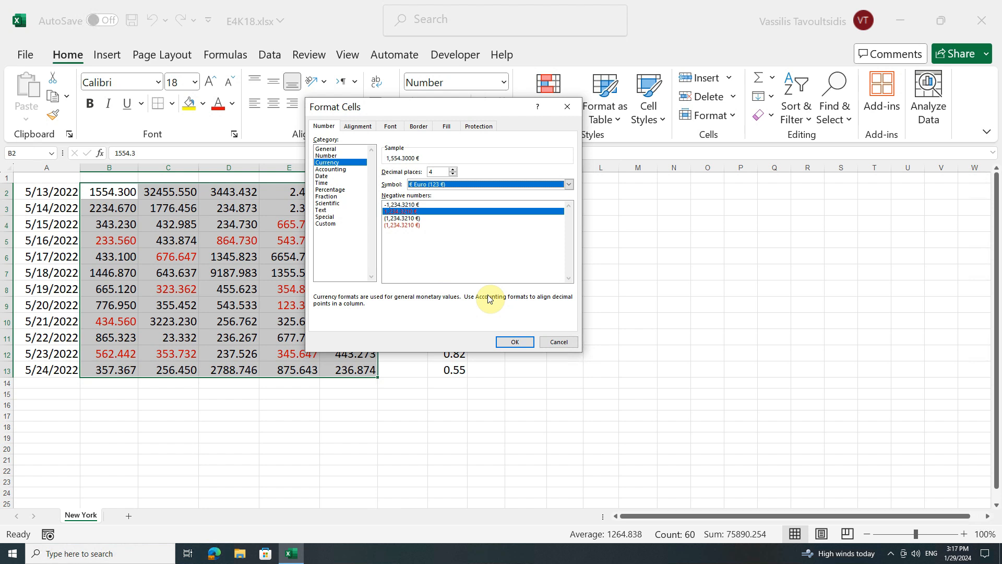
left_click(511, 342)
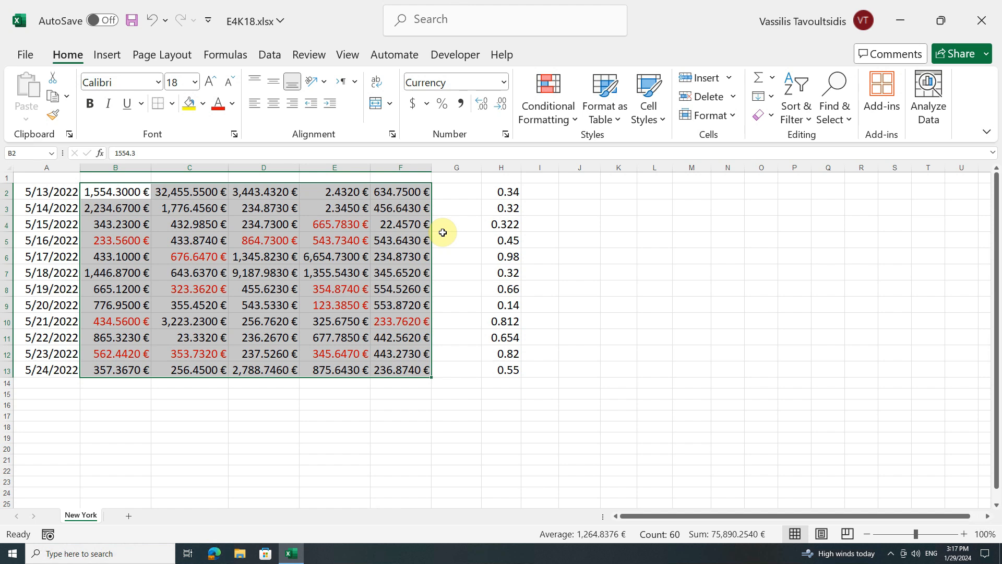
- Compare the Number and Currency negative styles, and apply the black minus-sign style (-1,234.3210 €) to the currency amounts in B2:F13
left_click(506, 135)
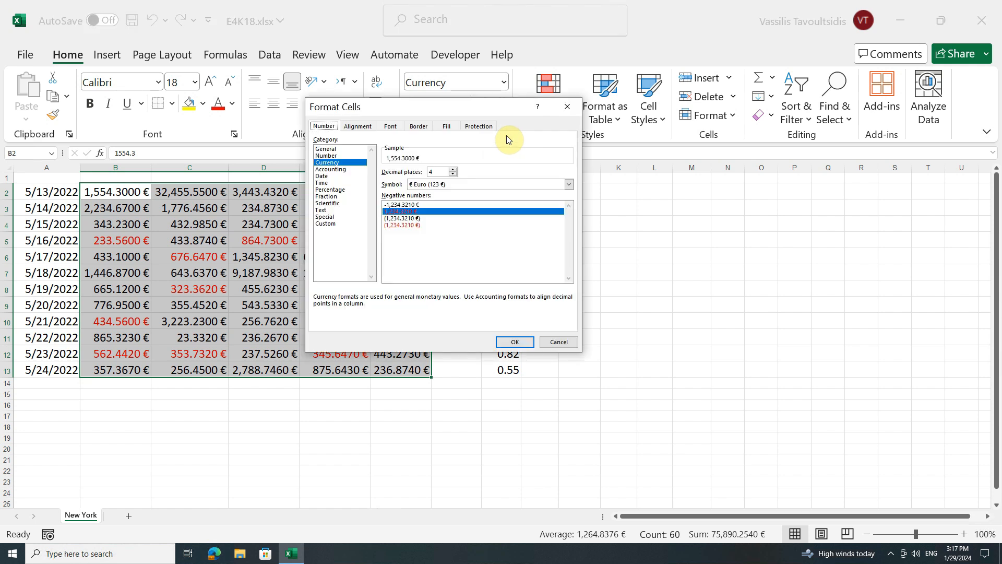
left_click(357, 156)
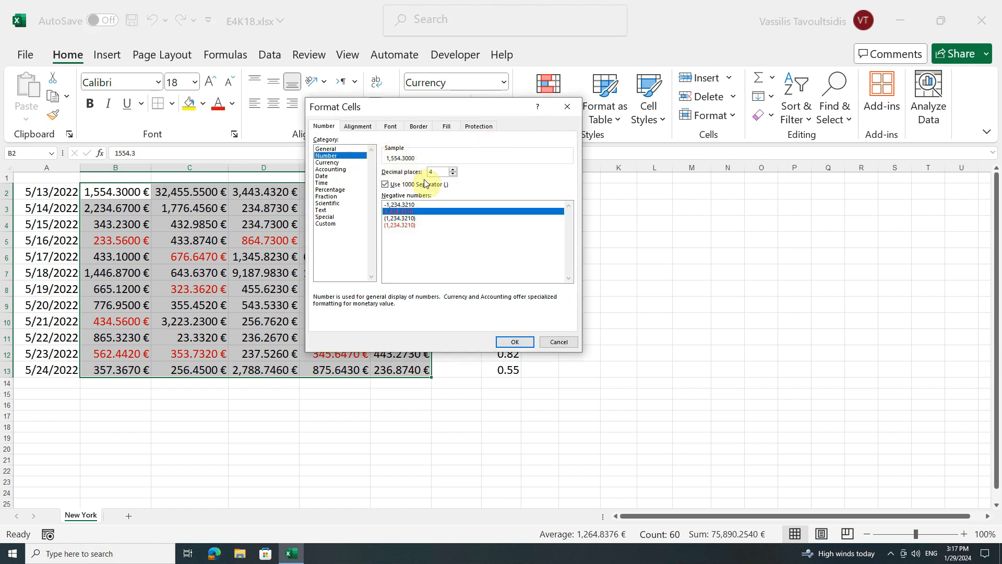
left_click(439, 225)
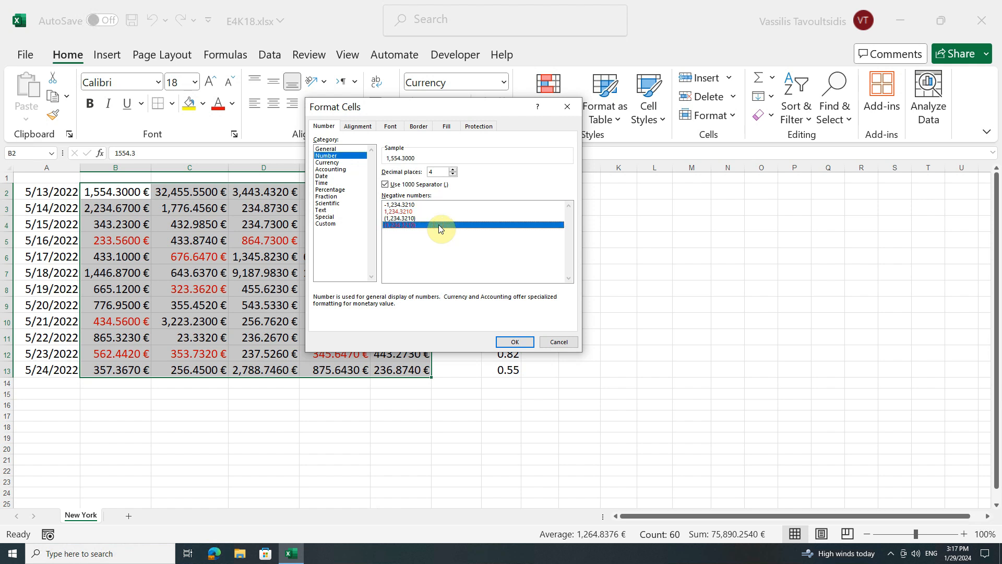
left_click(355, 163)
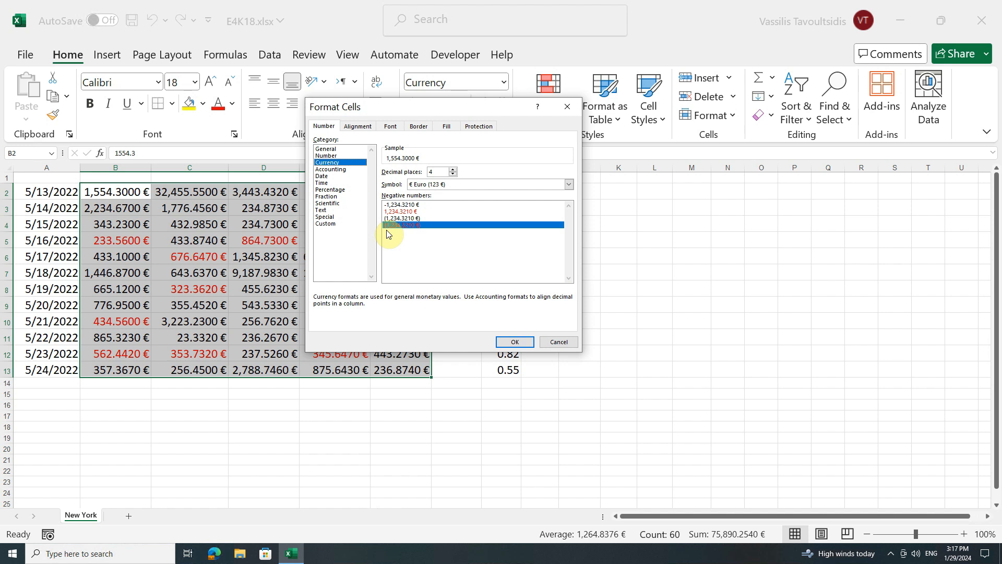
left_click(422, 205)
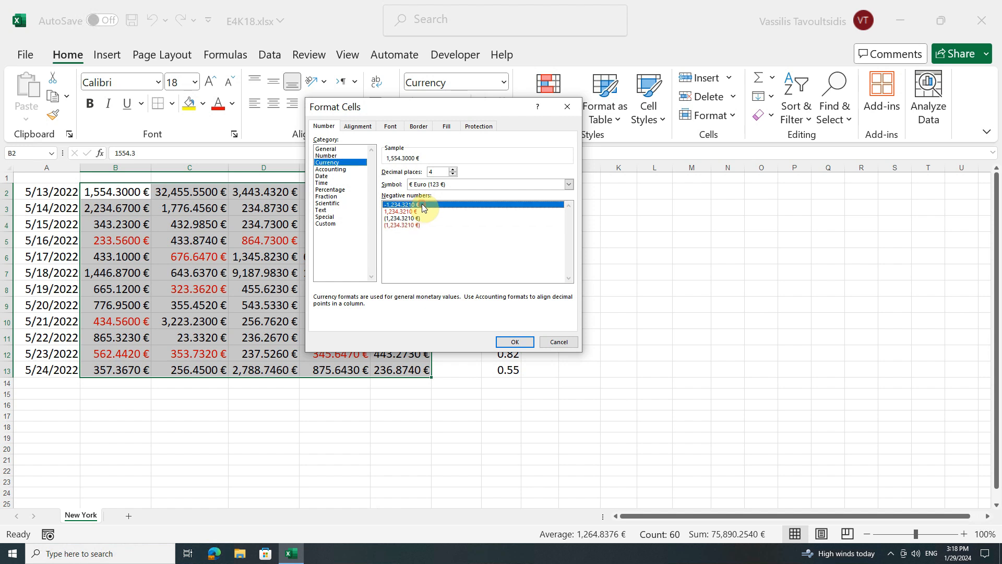
left_click(506, 341)
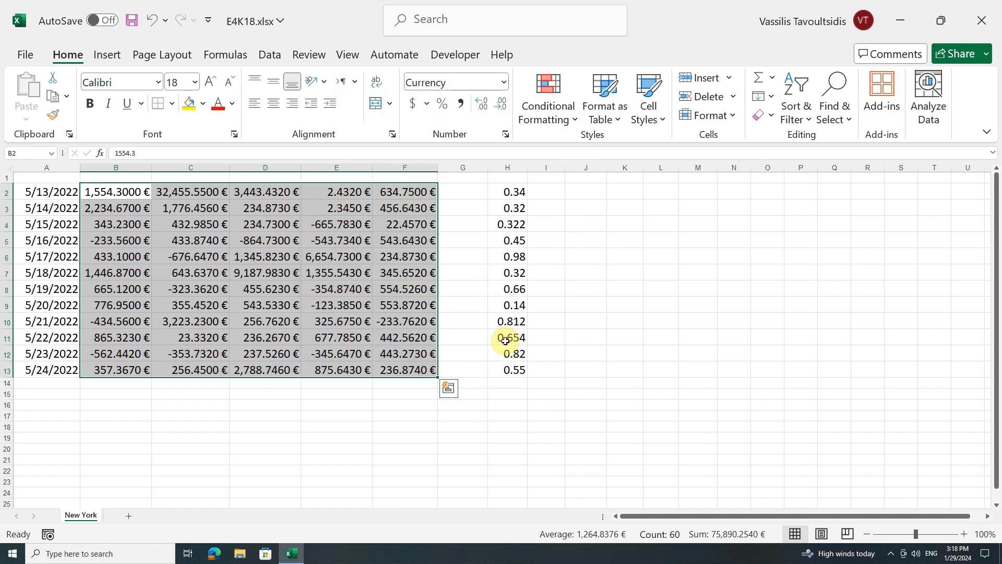
left_click(473, 323)
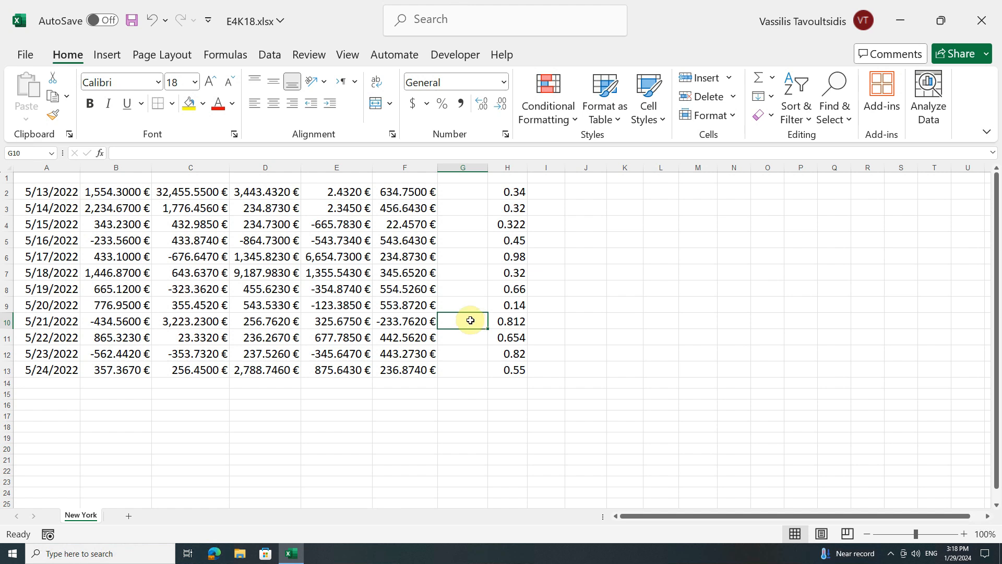
- Format the amounts in B2:F13 as Accounting with 4 decimal places and the € Euro (123 €) symbol
left_click_drag(140, 192, 400, 370)
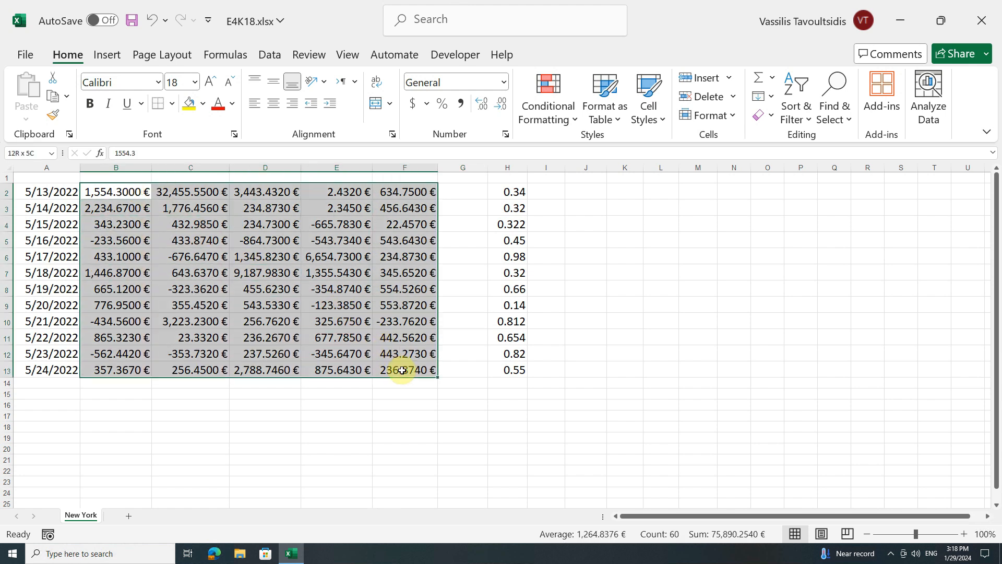
left_click(506, 134)
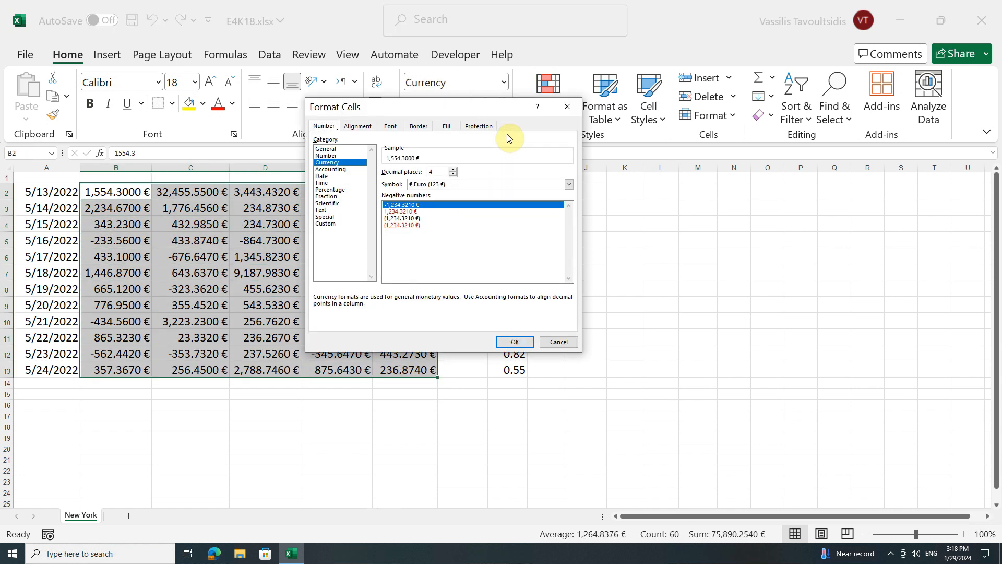
left_click(354, 169)
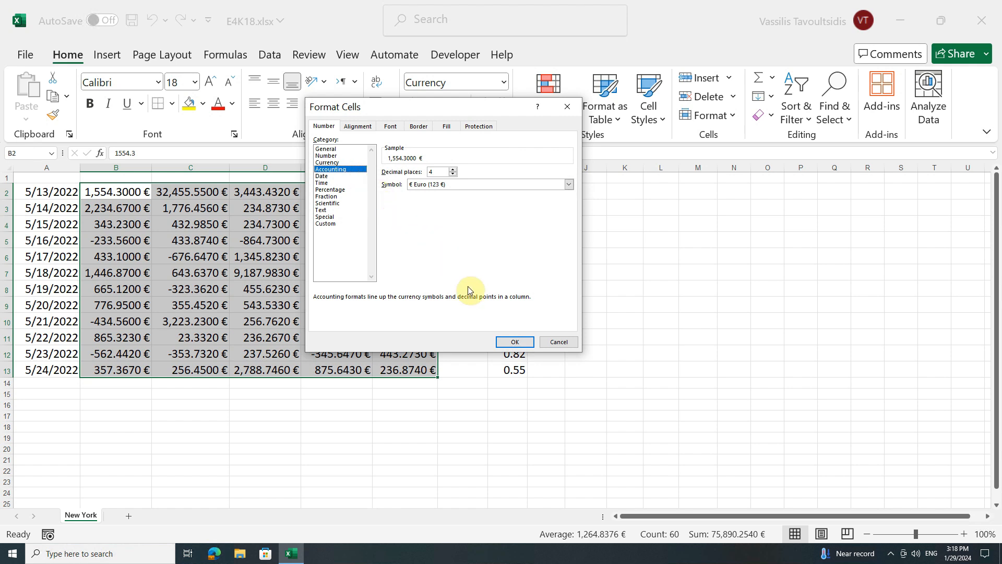
left_click(512, 342)
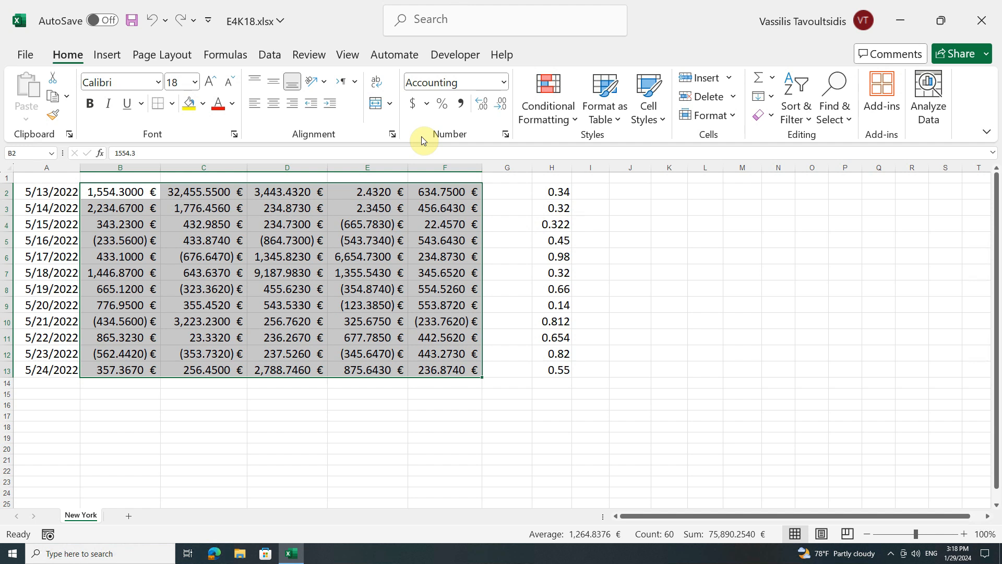
- Switch B2:F13 to the default Number format and apply Comma Style to the same amounts
left_click(505, 82)
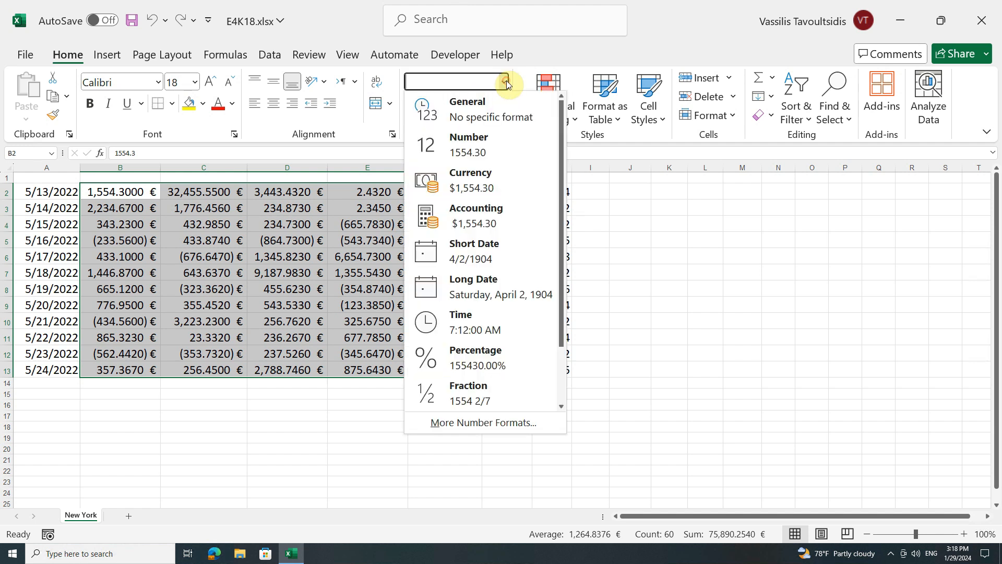
left_click(524, 151)
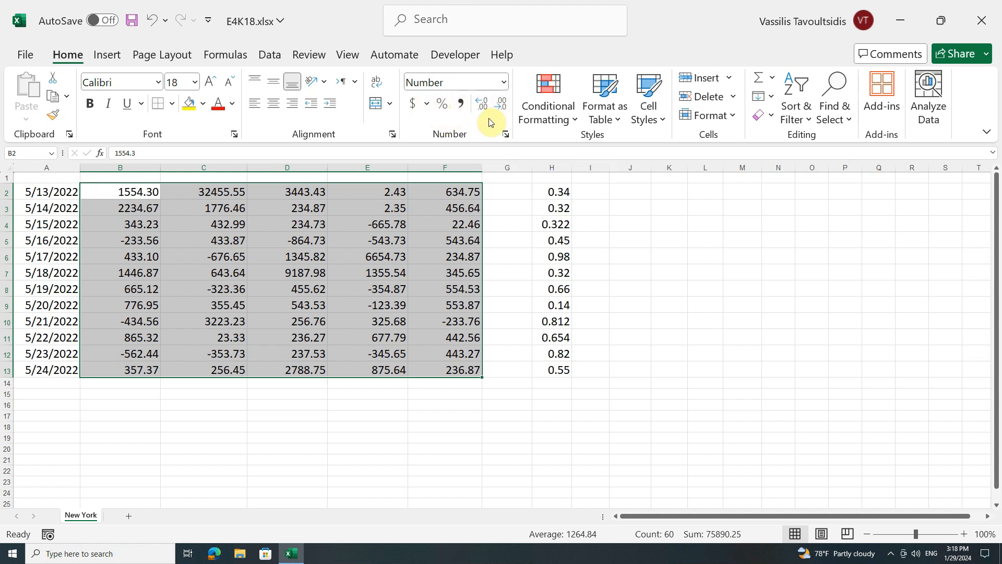
left_click(462, 105)
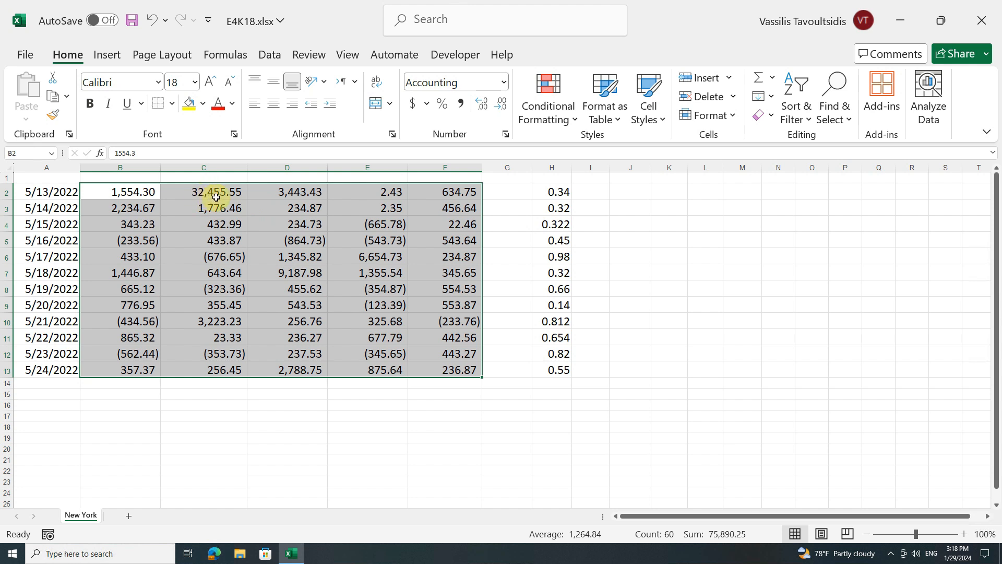
- Decrease the amounts in B2:F13 to no decimal places and increase them back to two
left_click(502, 108)
left_click(501, 108)
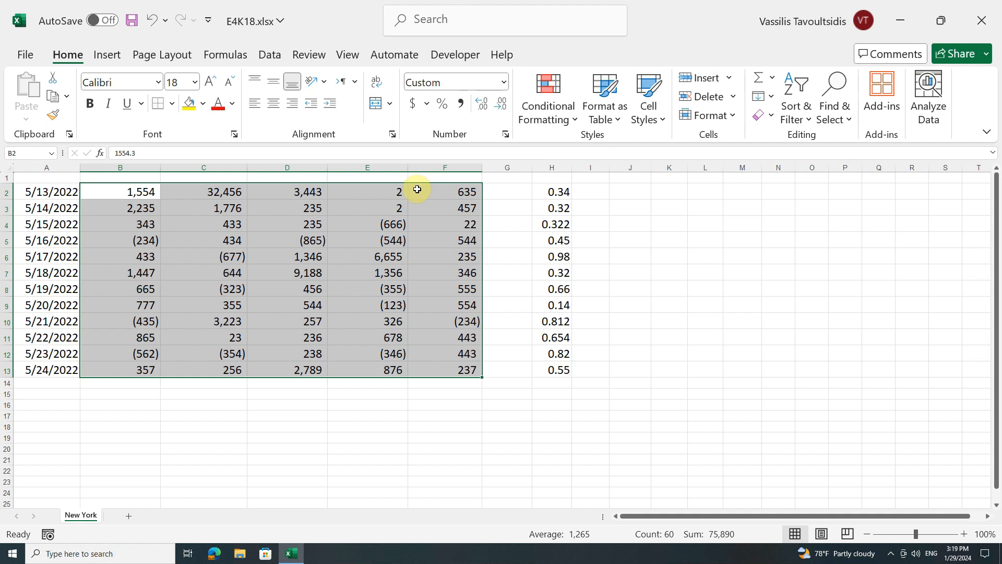
left_click(482, 107)
left_click(483, 107)
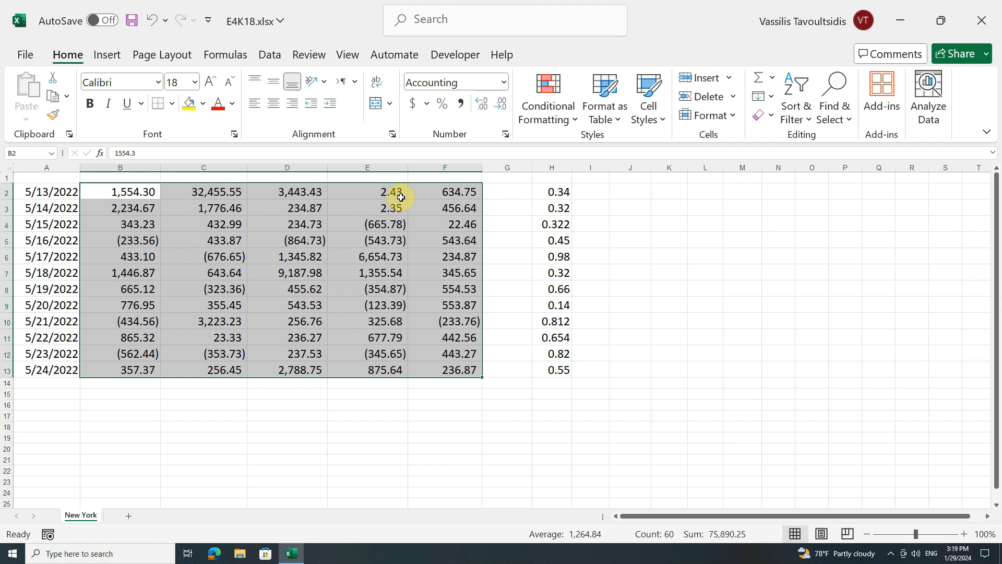
- Apply the $ English (United States) accounting format to B2:F13 and replace it with € Euro (€ 123)
left_click(426, 106)
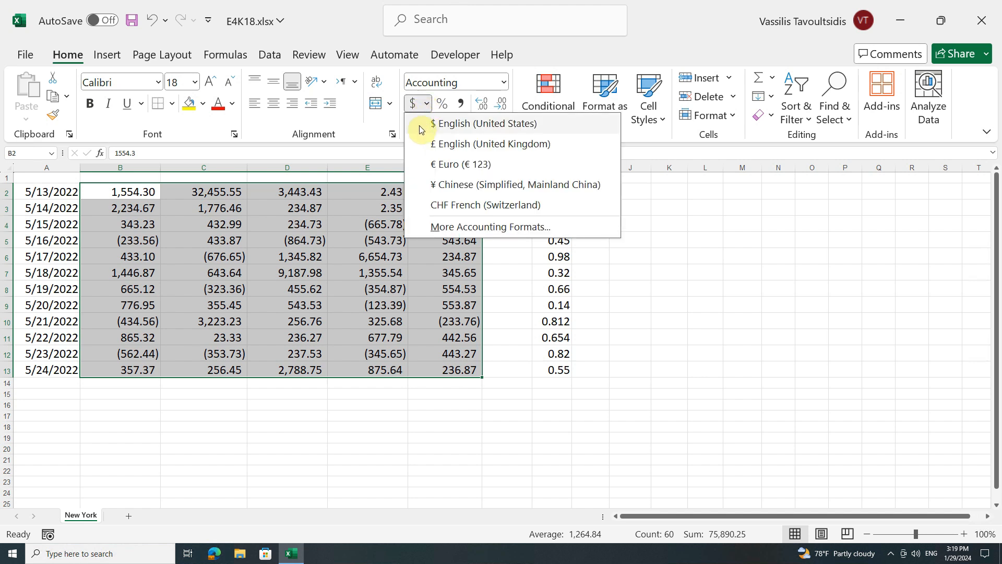
left_click(421, 125)
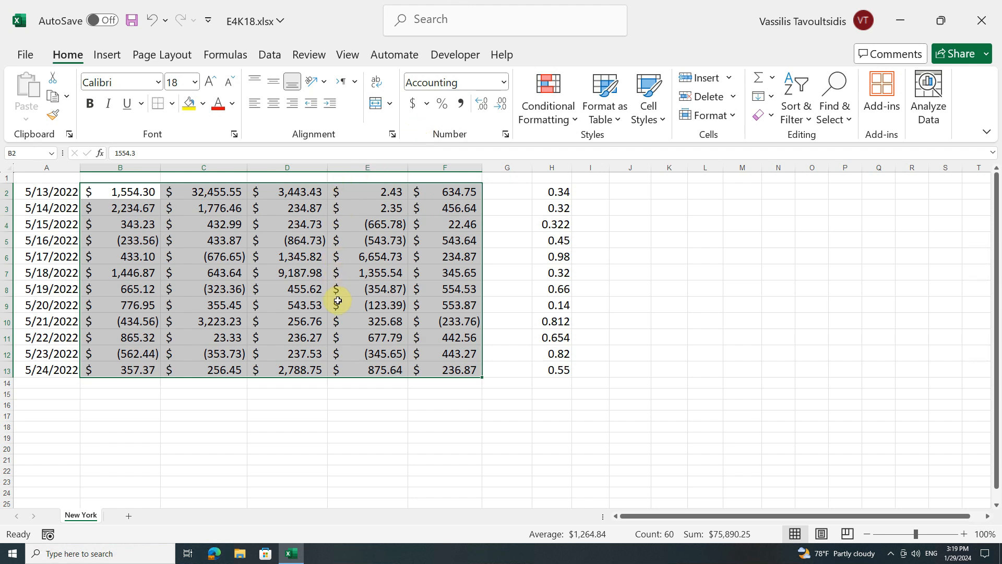
left_click(429, 105)
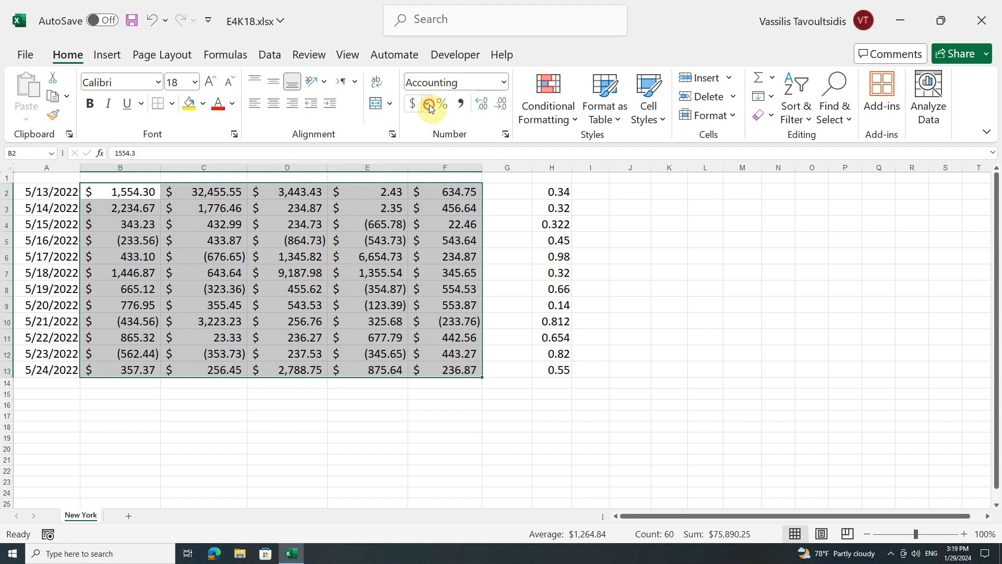
left_click(427, 161)
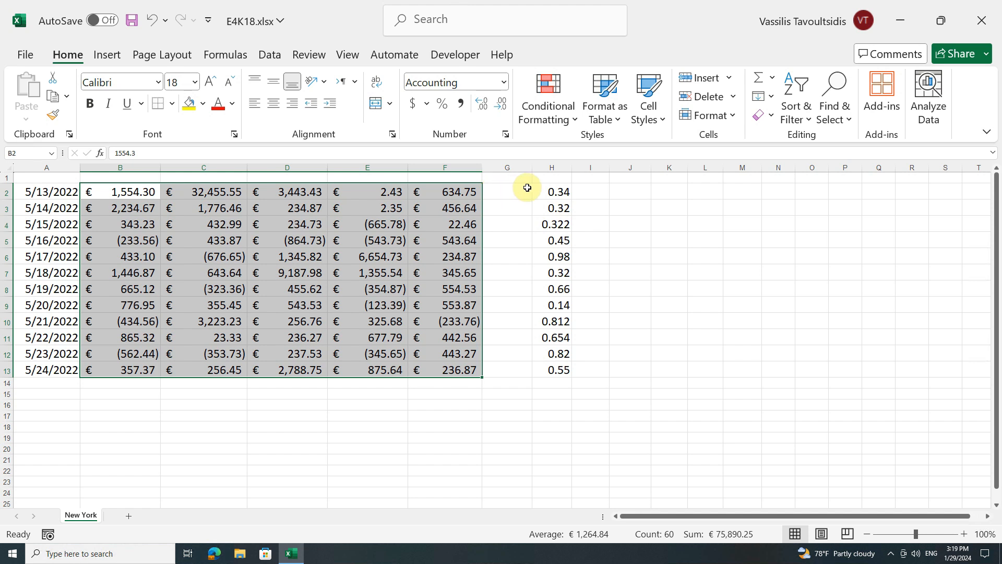
- Format the decimals in H2:H13 as percentages and check the individual values in H8 to H12
left_click_drag(539, 192, 536, 366)
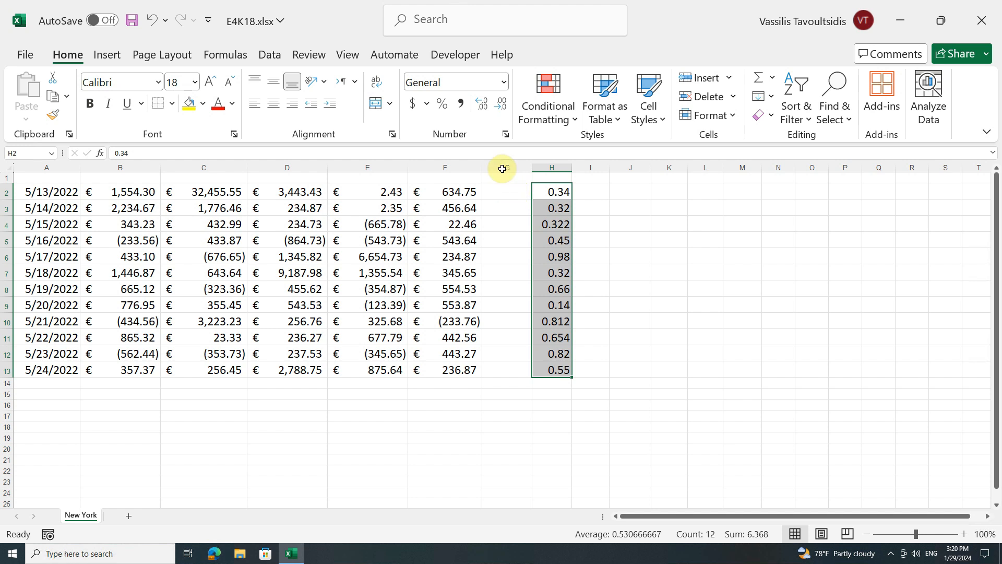
left_click(444, 110)
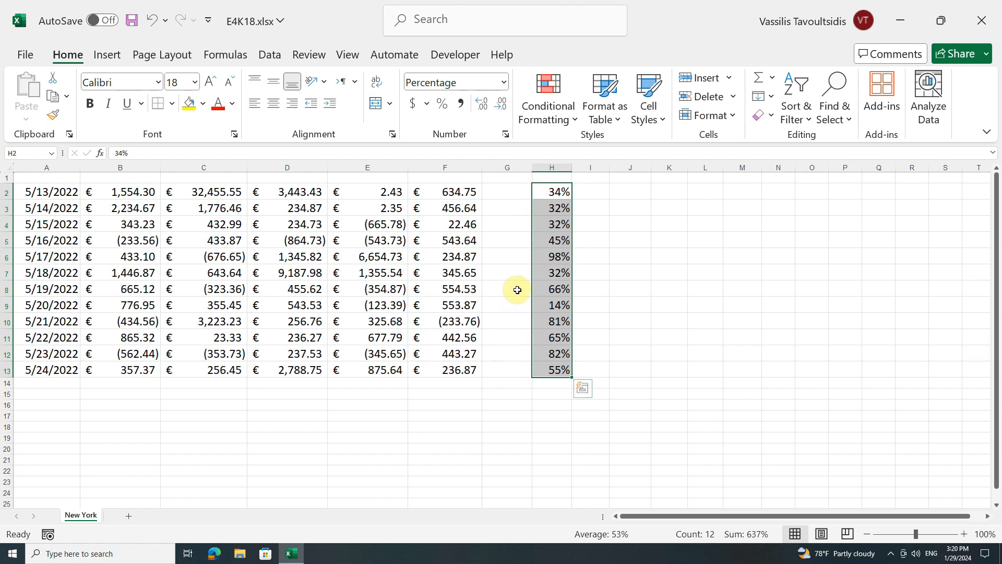
left_click(538, 290)
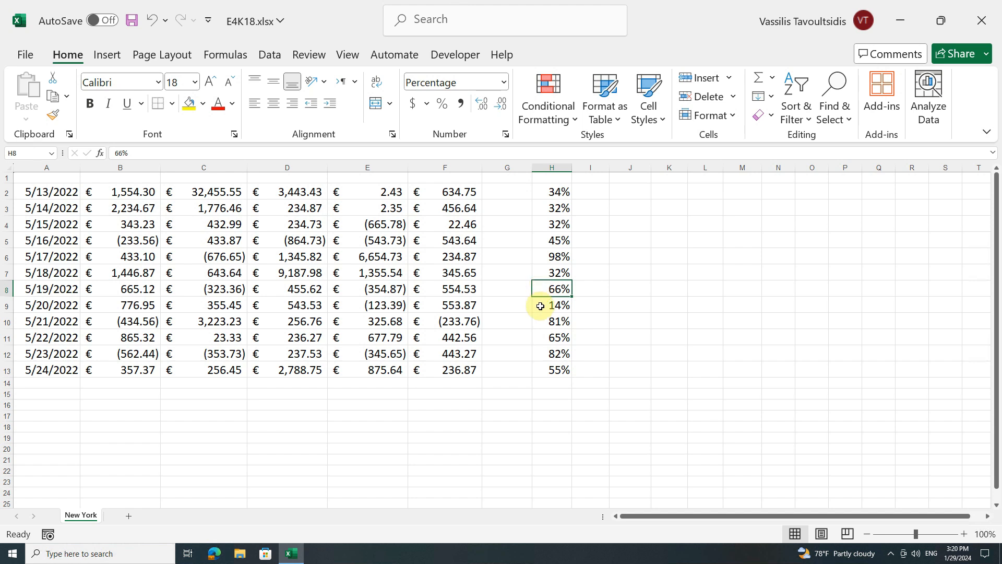
left_click(540, 306)
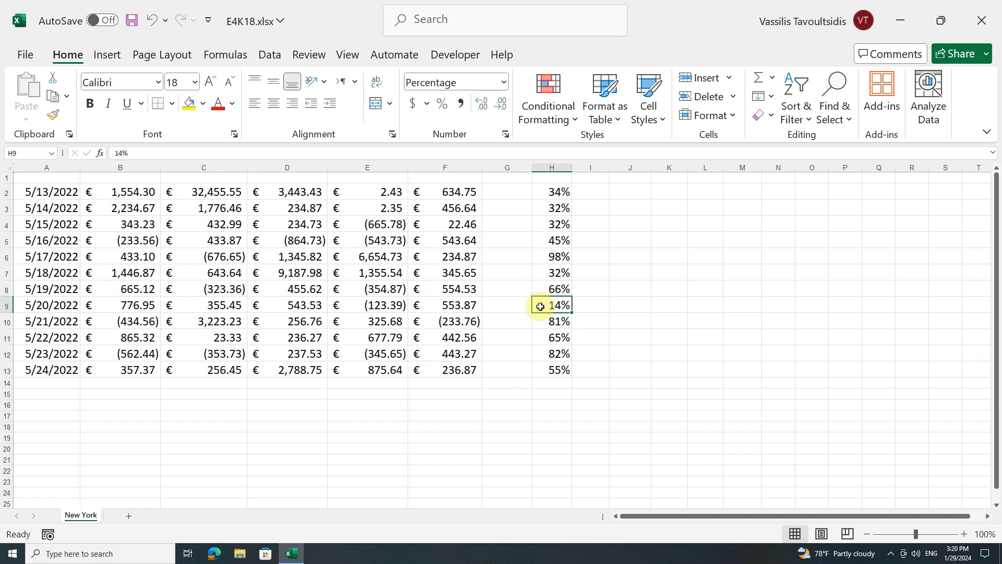
left_click(537, 322)
left_click(536, 338)
left_click(539, 355)
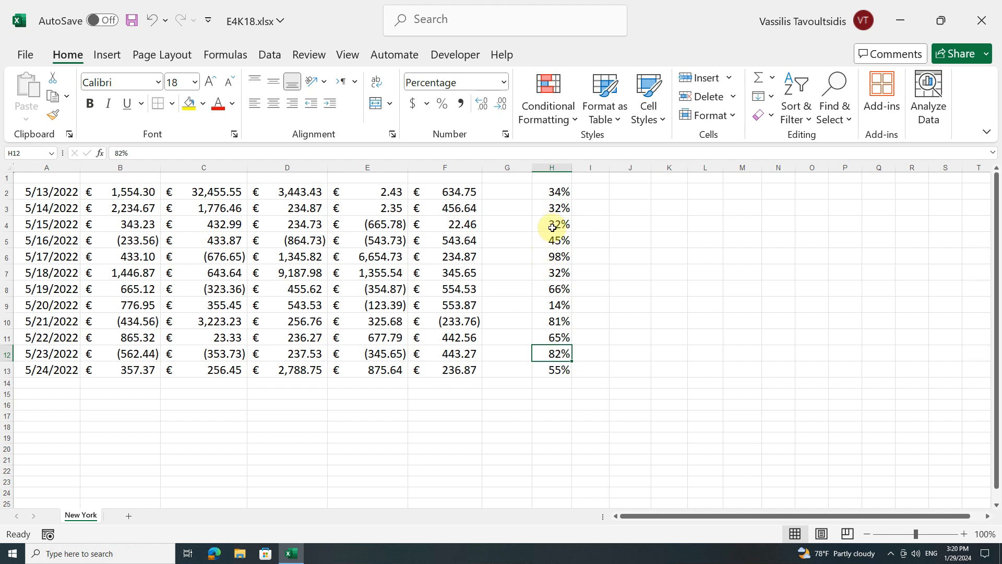
- Enter 2% in the percentage-formatted cell H2
left_click(540, 193)
type("2")
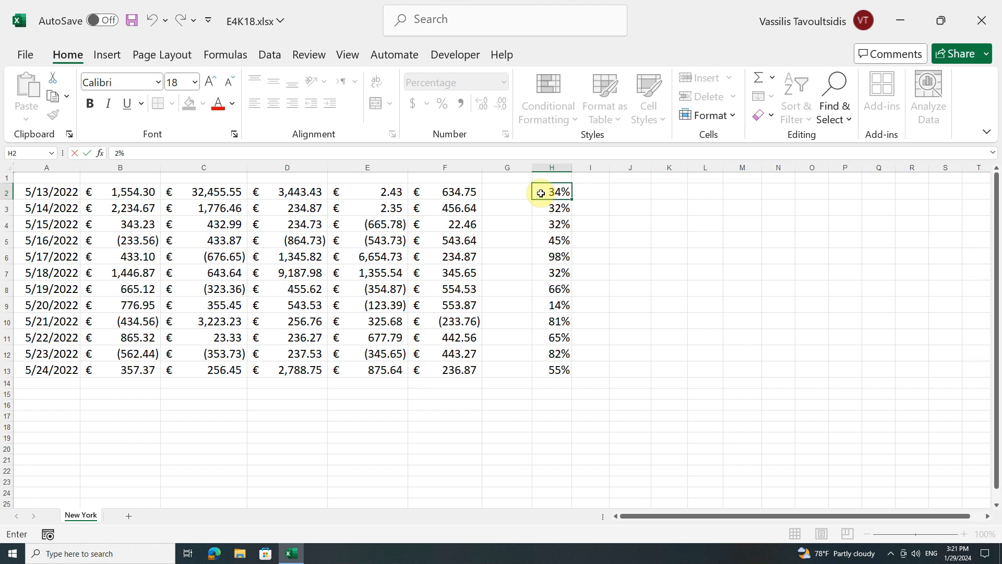
key("Return")
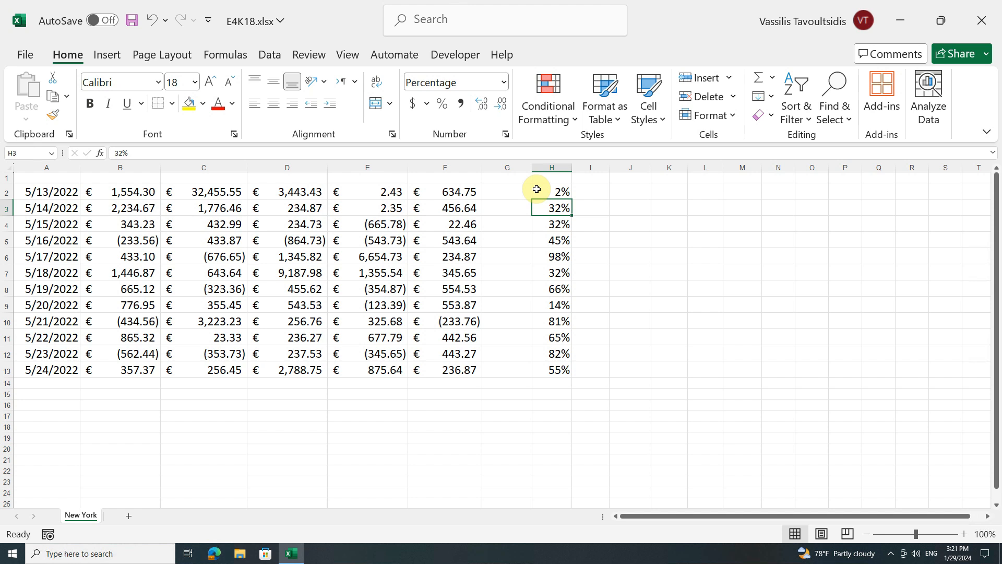
- Change the format of cell H2 to Number
left_click(536, 189)
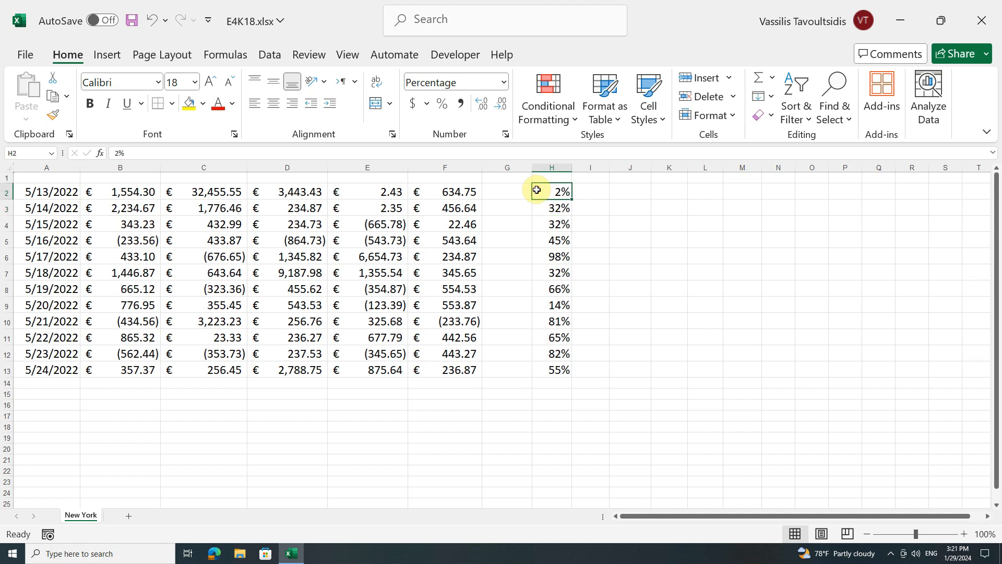
left_click(505, 83)
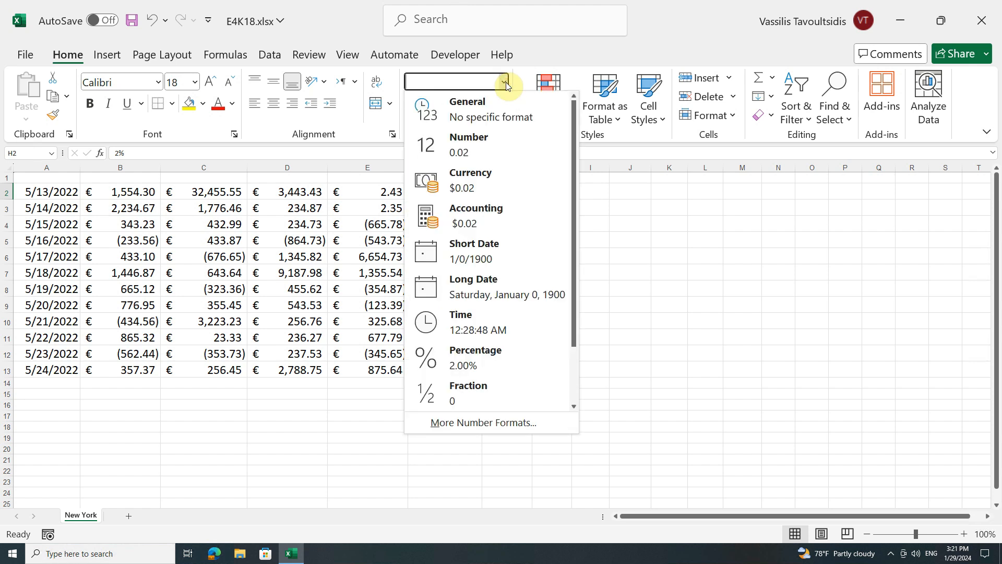
left_click(508, 142)
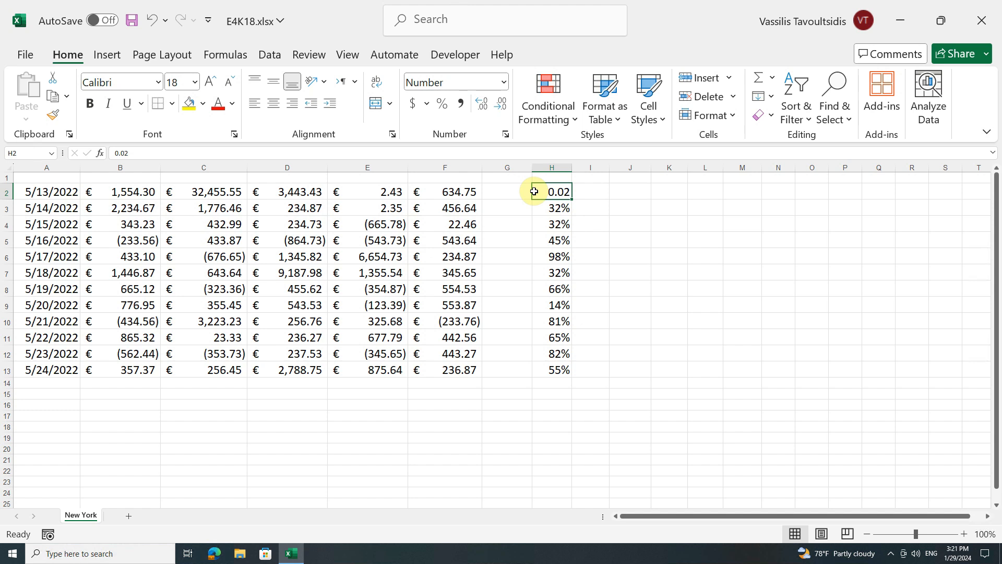
- Enter 2 in the Number-formatted cell H2 and apply the percentage style to it
type("2")
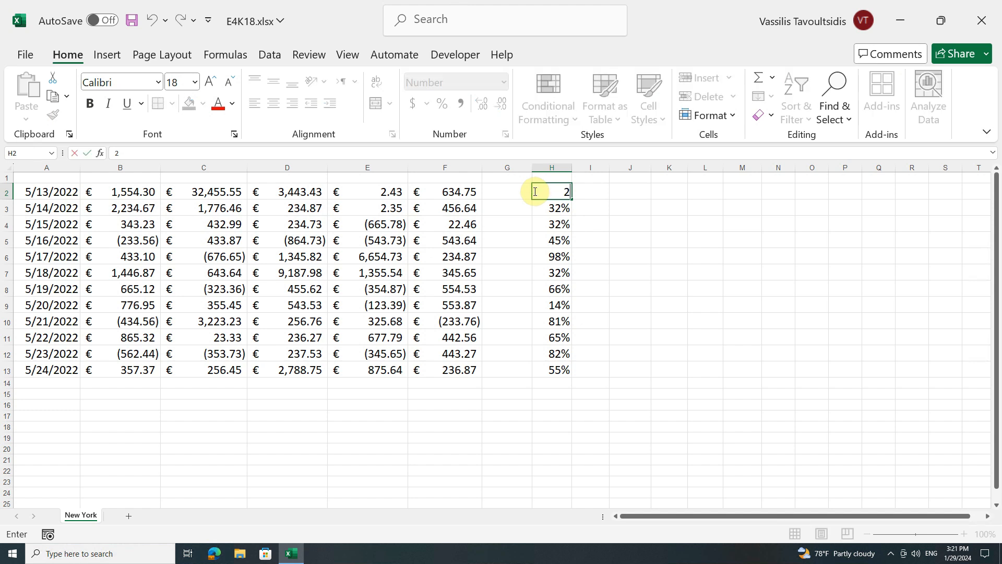
key("Return")
left_click(534, 191)
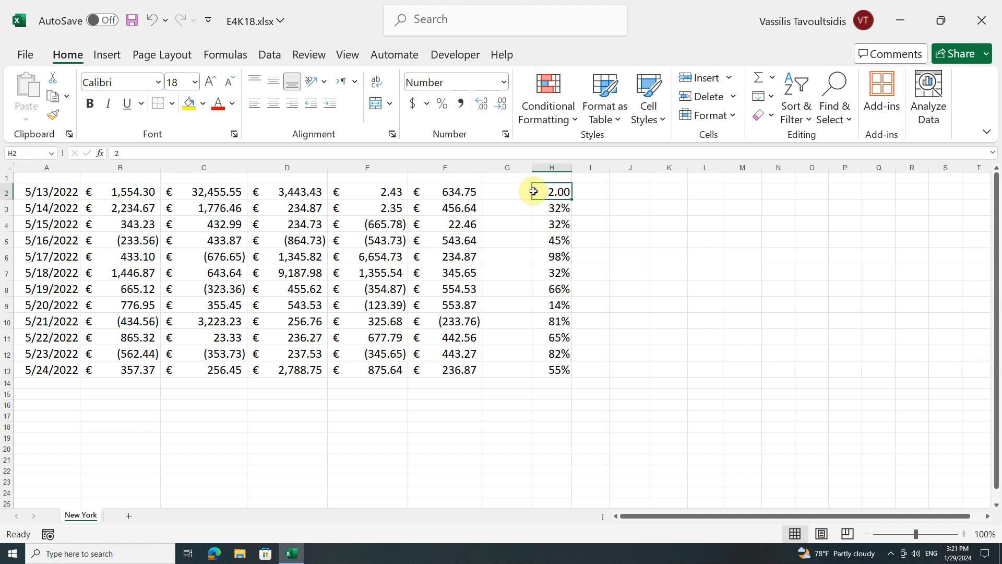
left_click(447, 107)
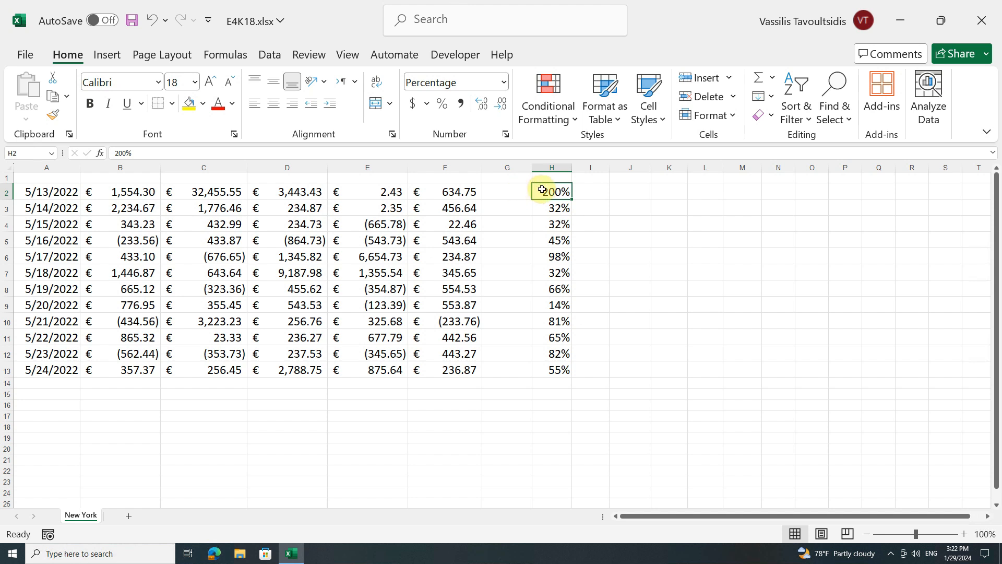
- Set the percentages in H2:H13 to 1 decimal place and check the value in H4
left_click_drag(539, 190, 553, 367)
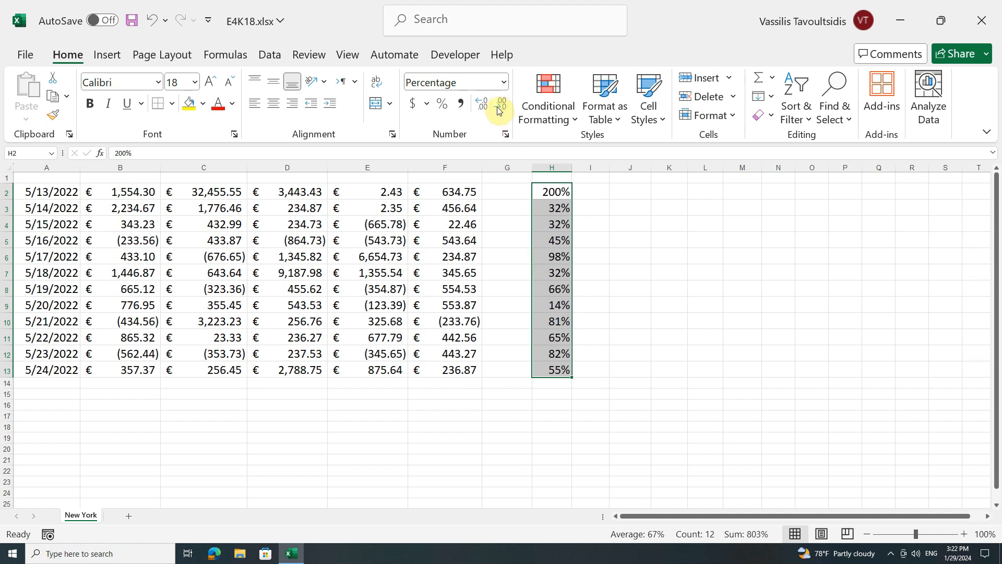
left_click(505, 136)
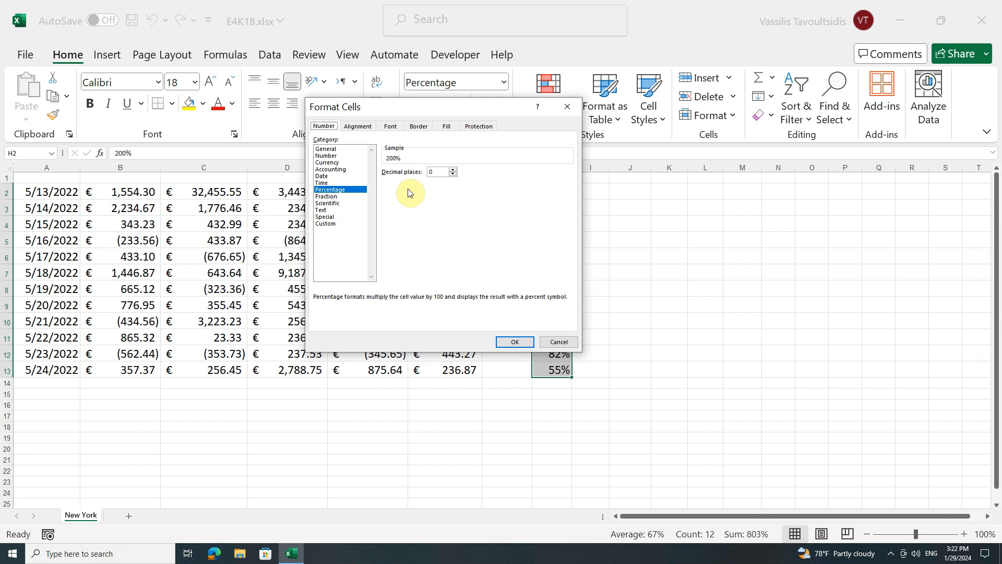
left_click(453, 169)
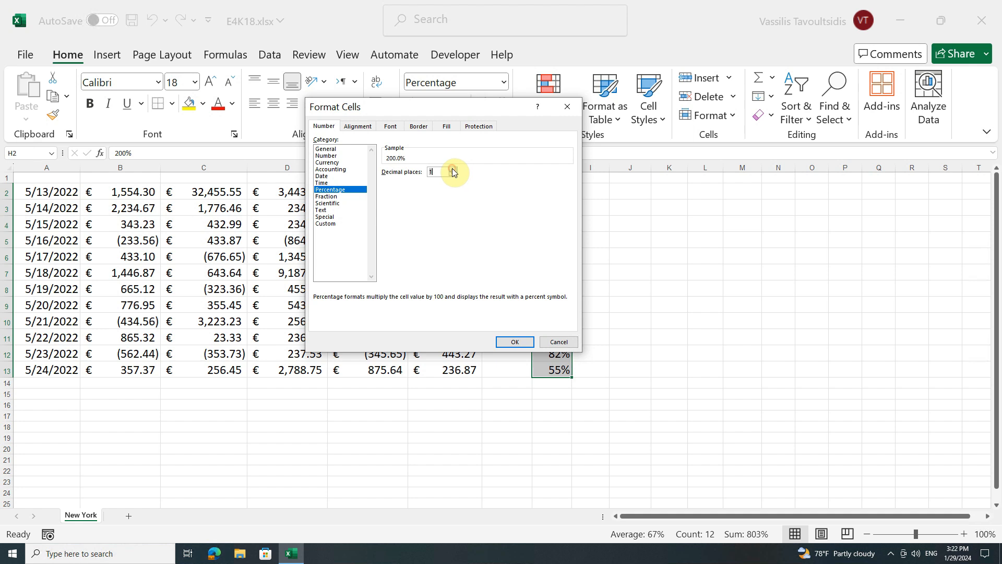
left_click(515, 342)
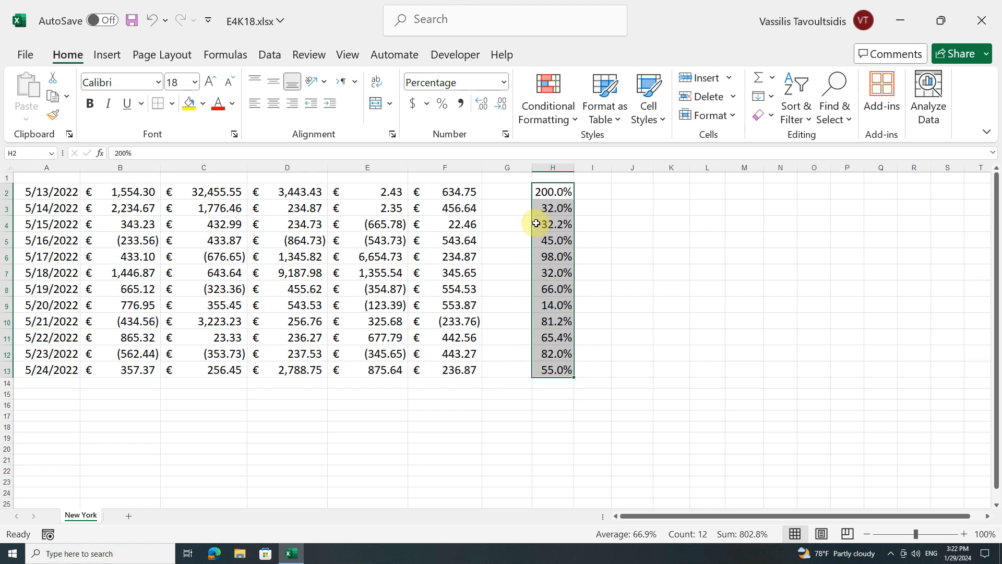
left_click(536, 223)
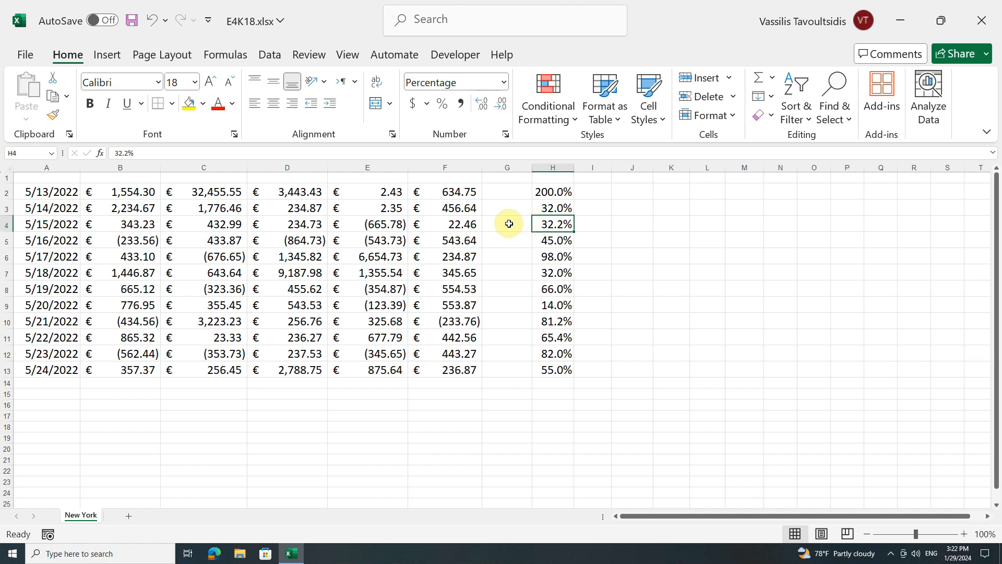
- Open the detailed number format settings for the percentages in H2:H13
left_click(537, 190)
left_click_drag(538, 204, 547, 368)
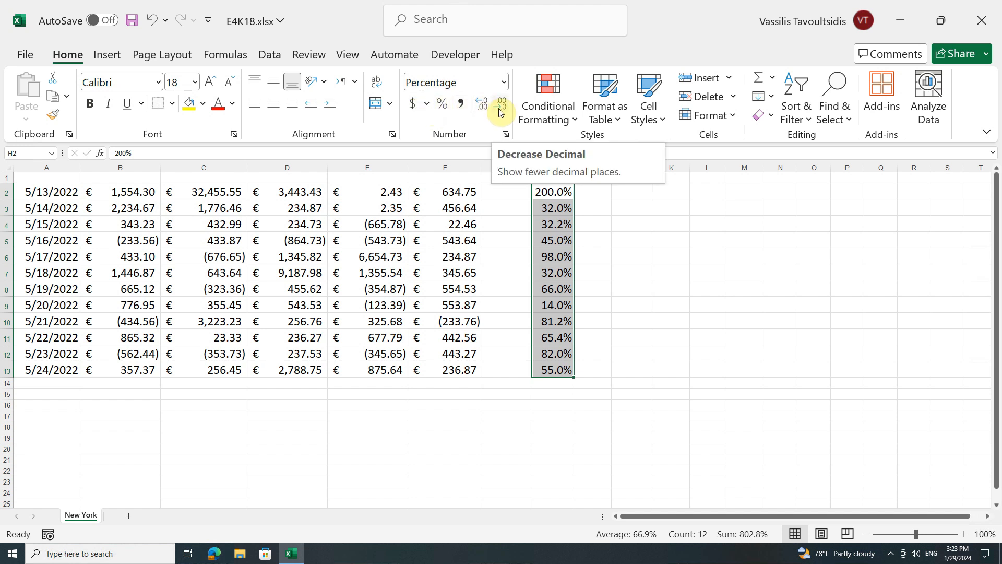
left_click(506, 134)
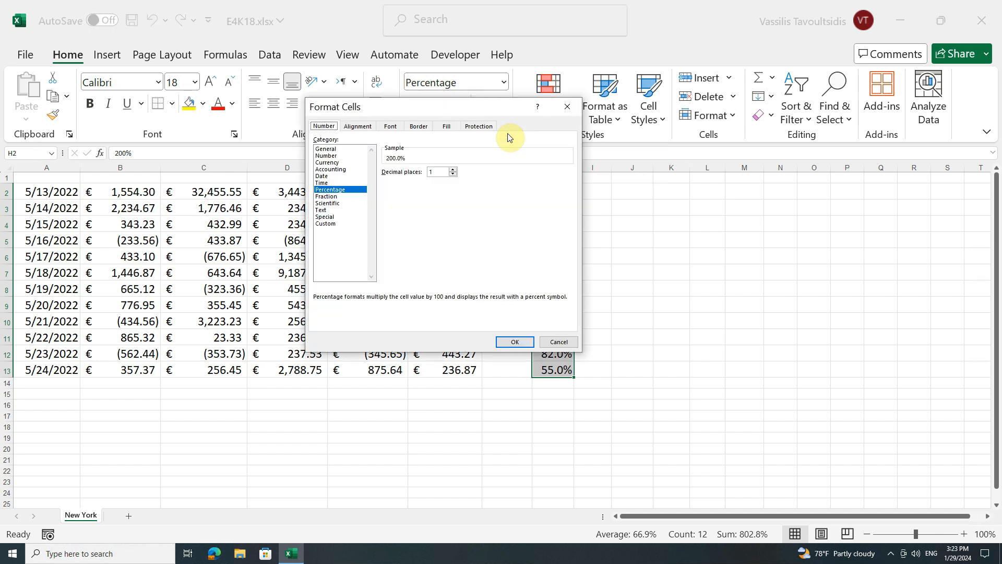